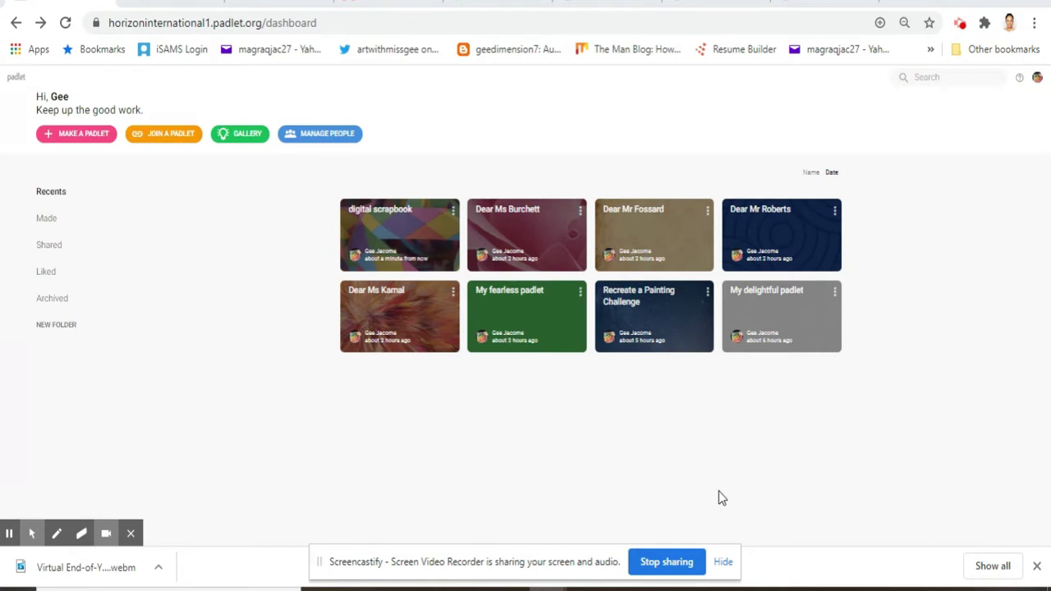
Go to padlet.com and begin making a new padlet from a blank layout.
left_click(319, 23)
type("padlet.com")
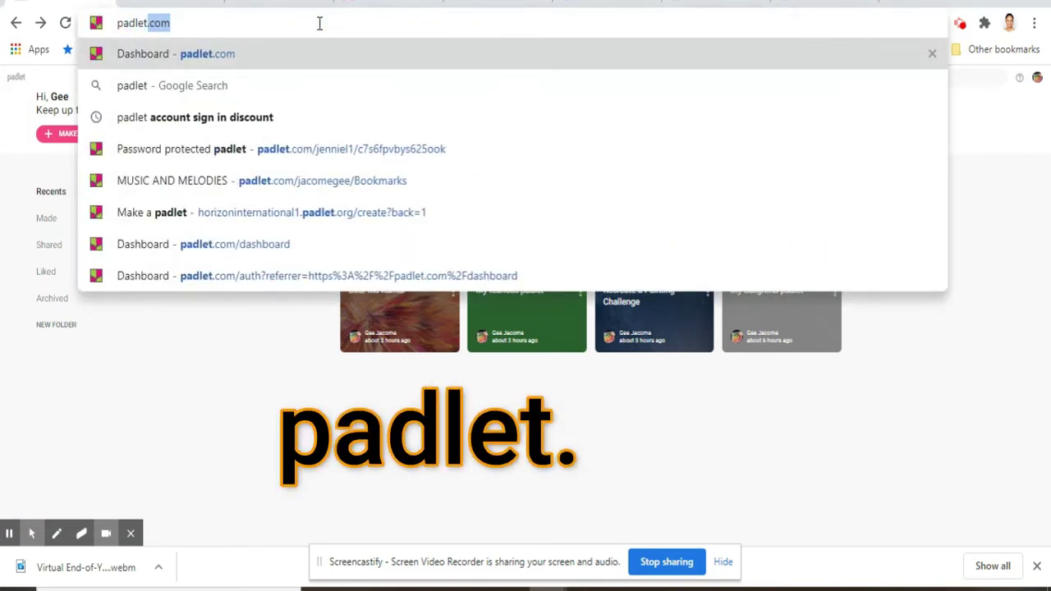
key("Return")
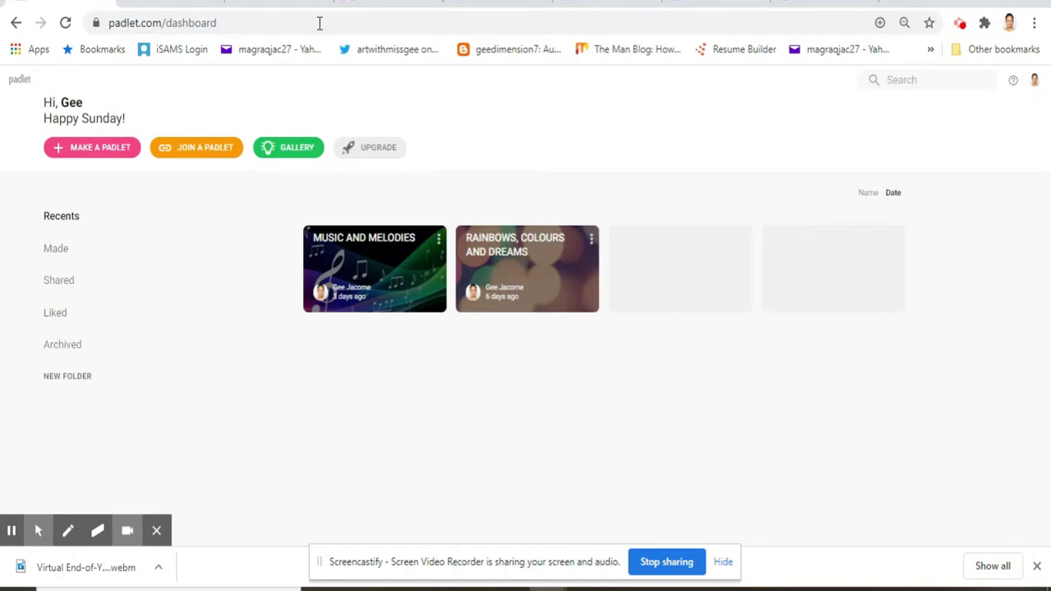
left_click(99, 154)
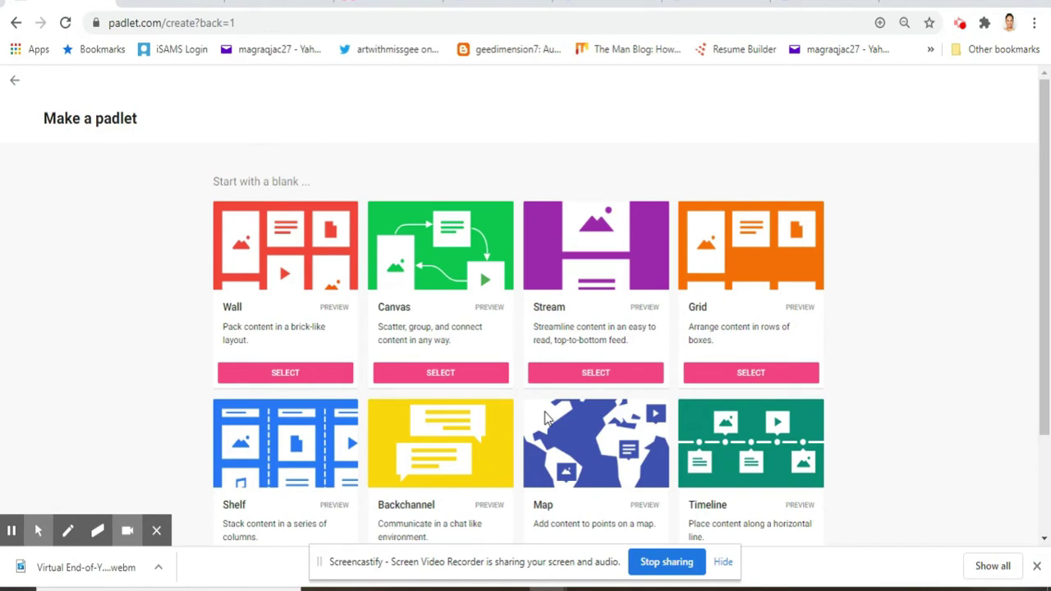
left_click(546, 417)
Pick the Wall layout and title the padlet 'memories of 2020'.
left_click_drag(548, 417, 460, 356)
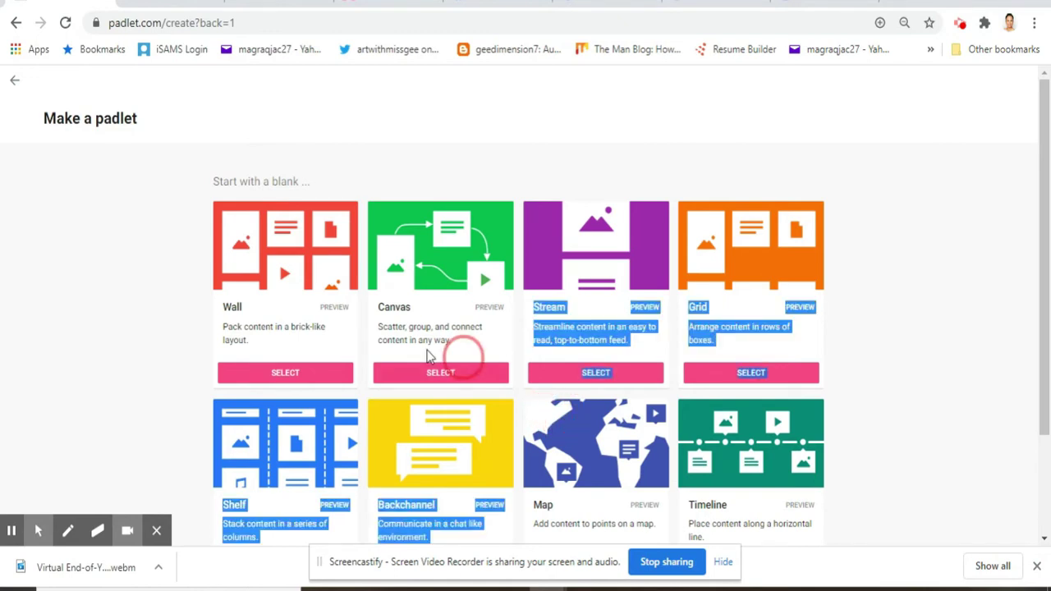
left_click(319, 373)
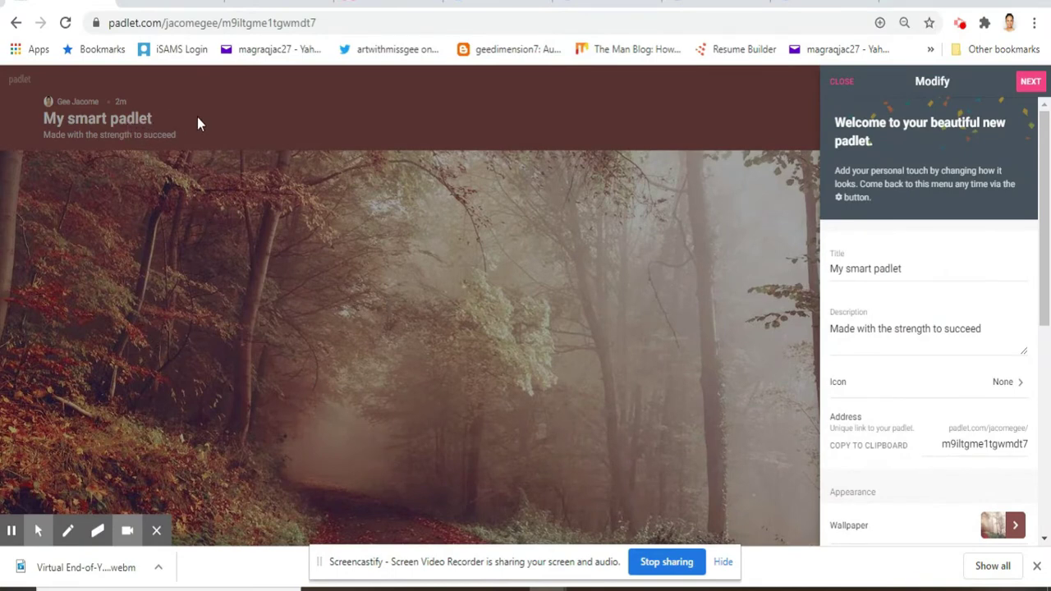
triple_click(923, 268)
key("BackSpace")
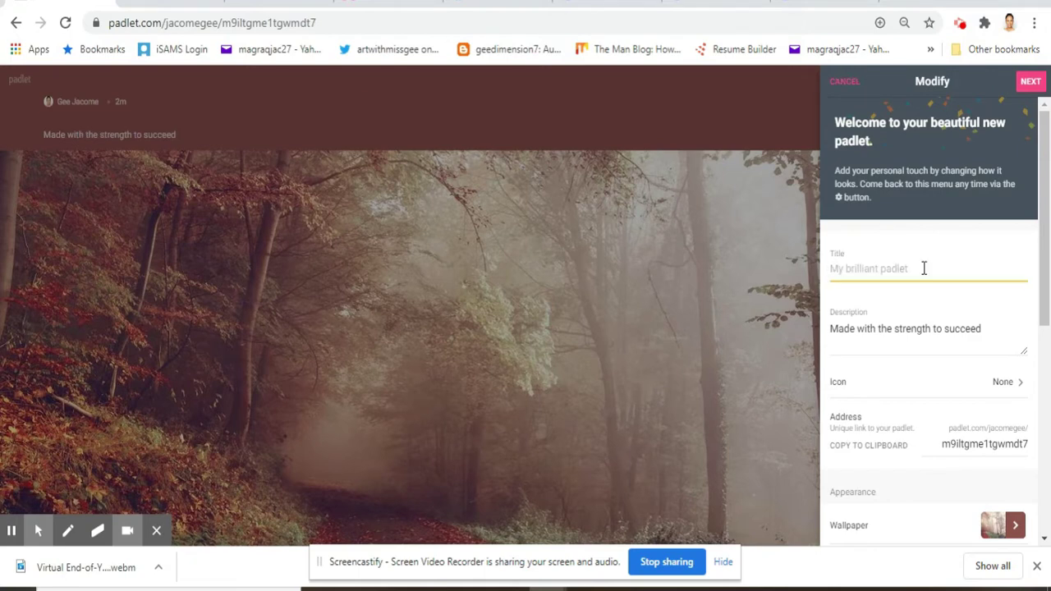
type("memories")
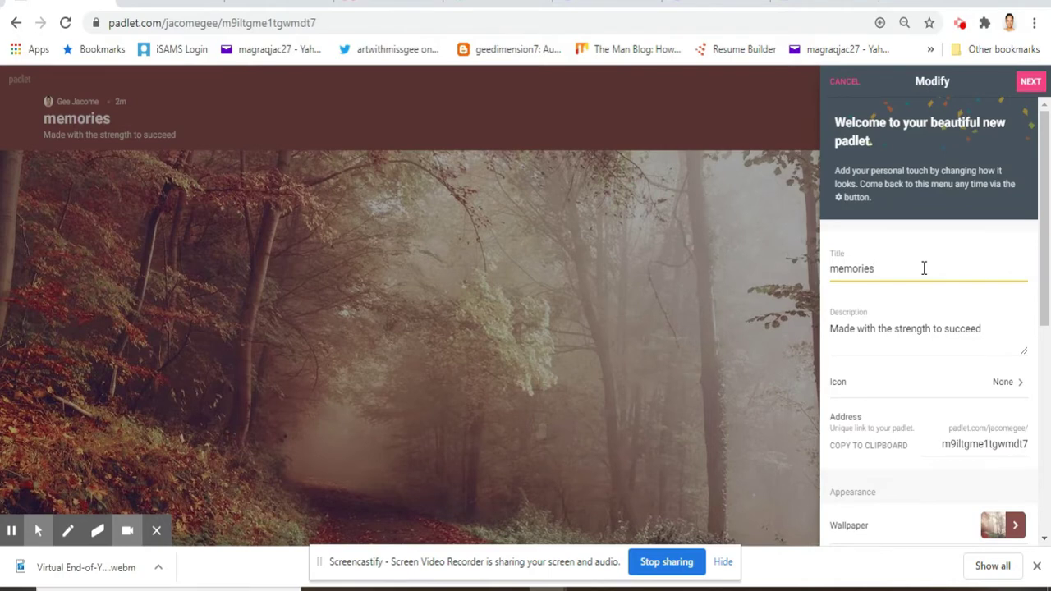
type("of 2020")
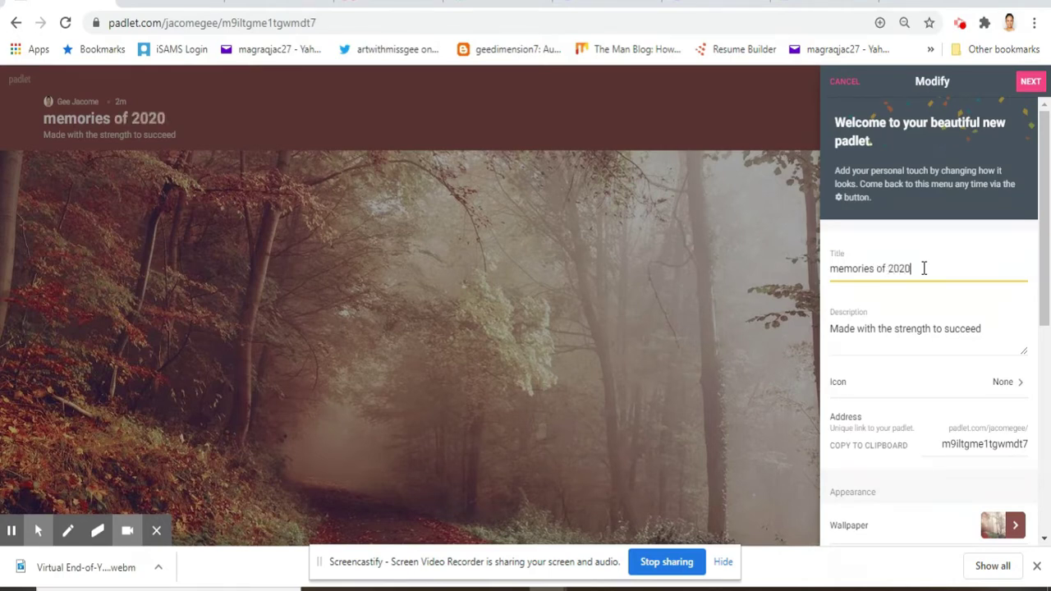
Replace the padlet description with 'the courage to create'.
left_click(988, 329)
key("BackSpace")
key("BackSpace")
key("BackSpace")
key("BackSpace")
key("BackSpace")
key("BackSpace")
key("BackSpace")
key("BackSpace")
key("BackSpace")
key("BackSpace")
key("BackSpace")
key("BackSpace")
key("BackSpace")
key("BackSpace")
key("BackSpace")
key("BackSpace")
key("BackSpace")
key("BackSpace")
key("BackSpace")
key("BackSpace")
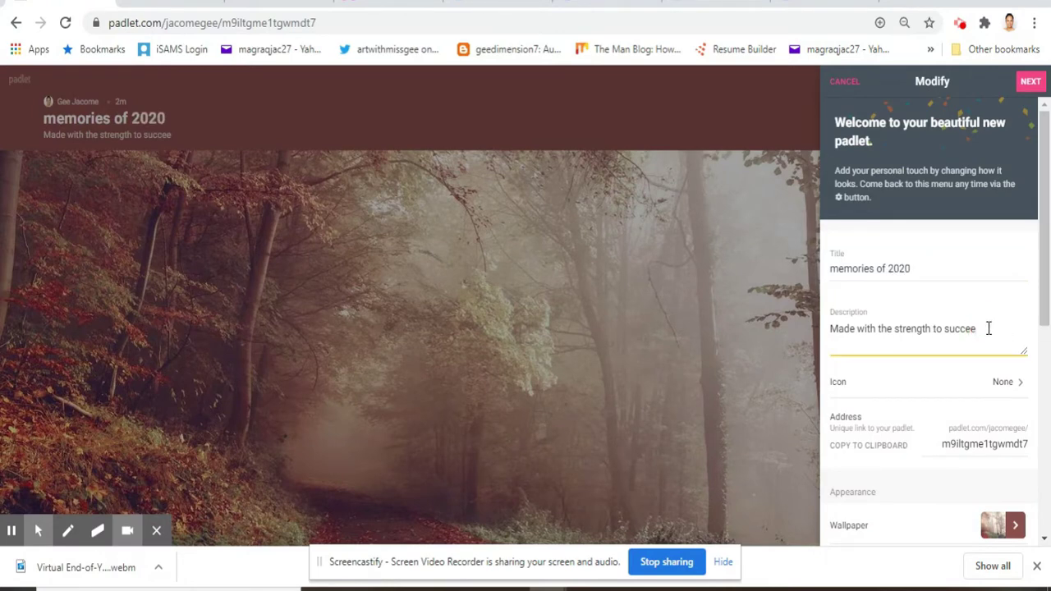
key("BackSpace")
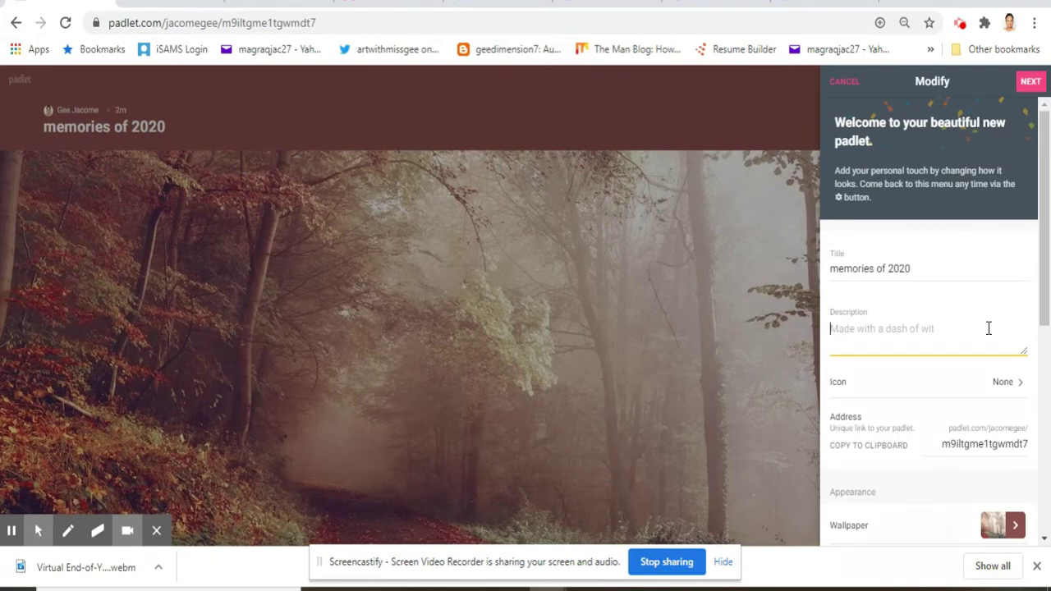
type("the ")
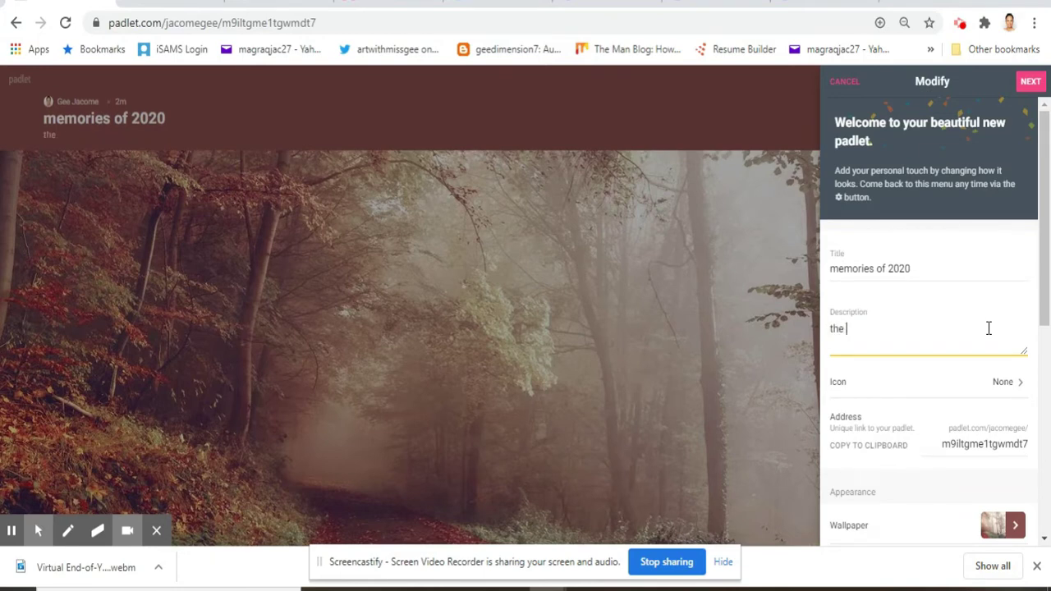
type("courage to create")
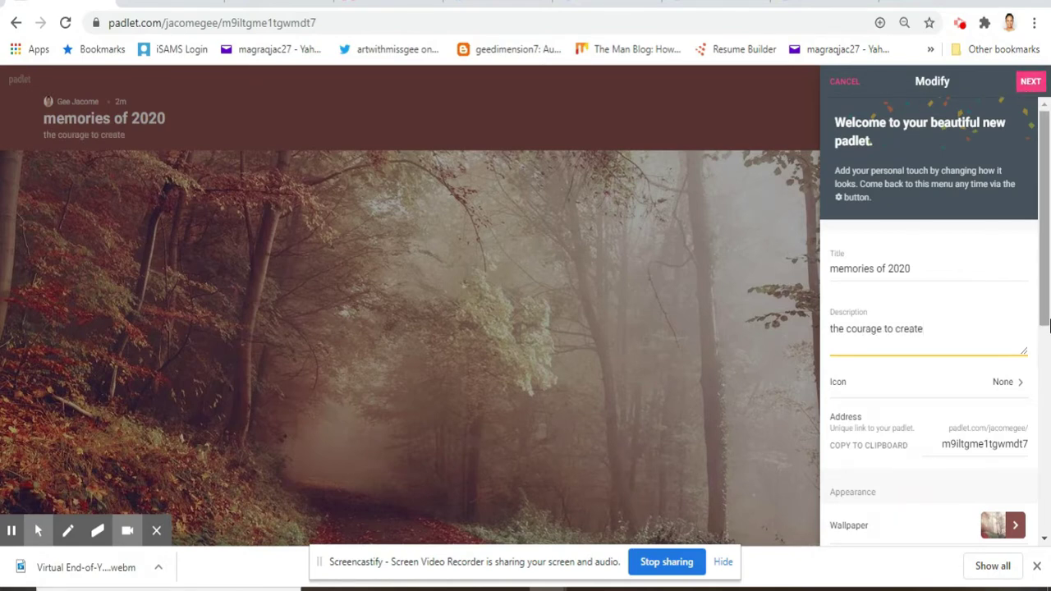
left_click_drag(1042, 321, 1048, 420)
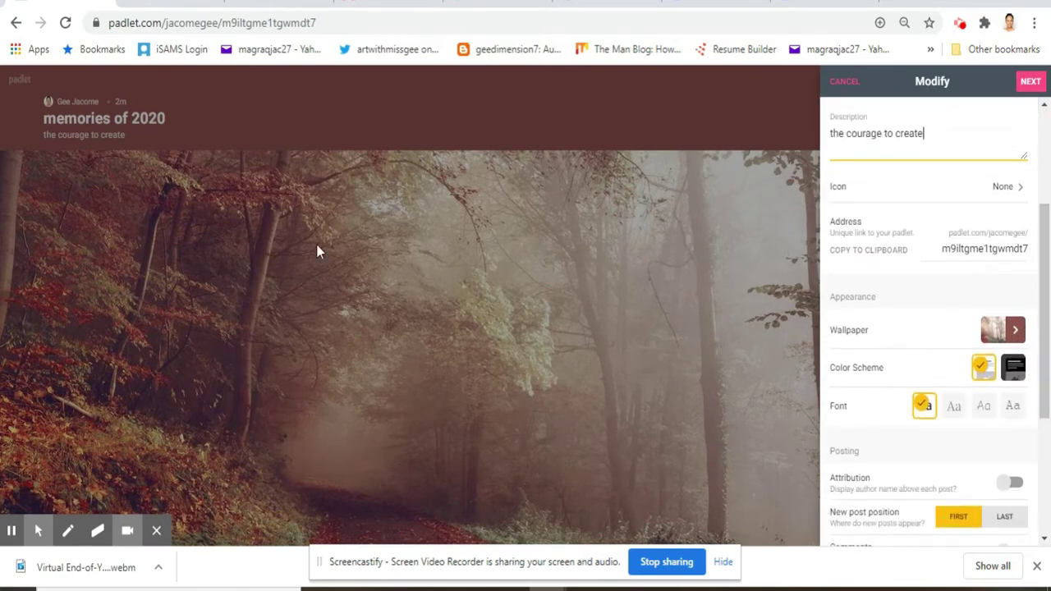
Set the padlet wallpaper to the Orchid picture from the Pictures category.
left_click(1018, 333)
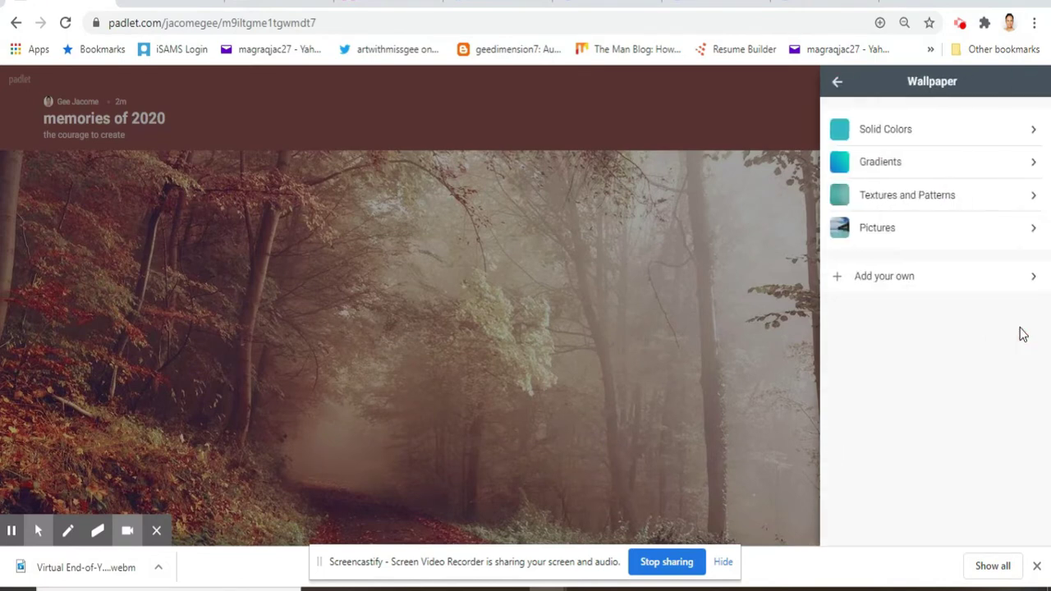
left_click(895, 133)
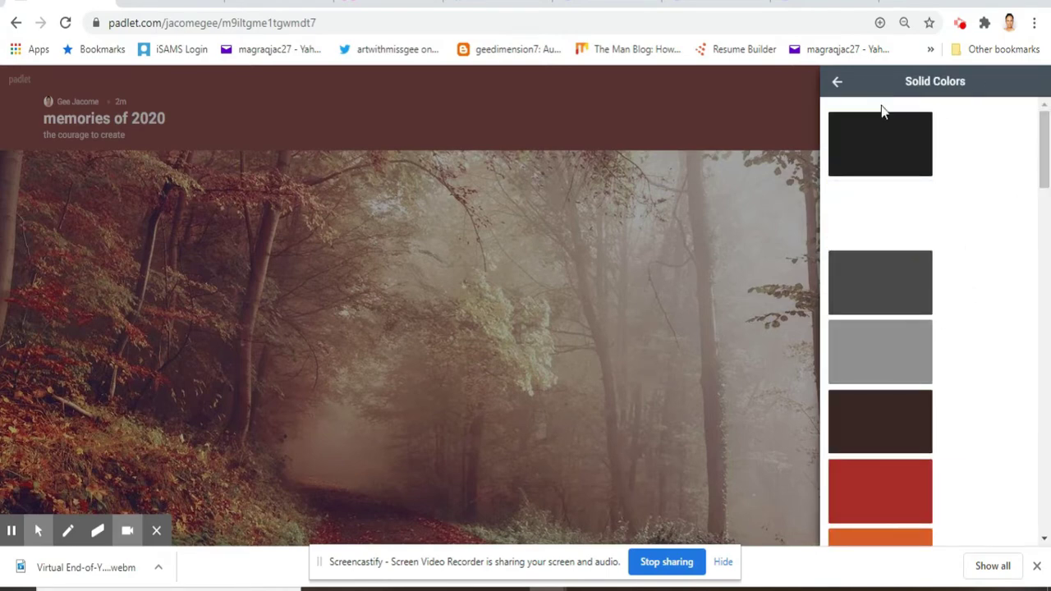
left_click(837, 84)
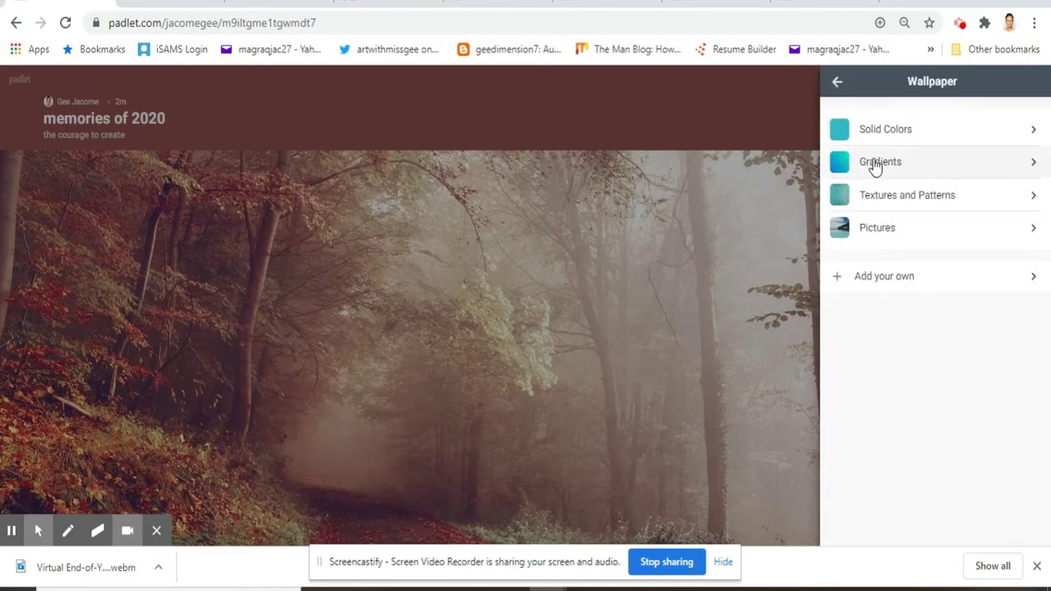
left_click(888, 229)
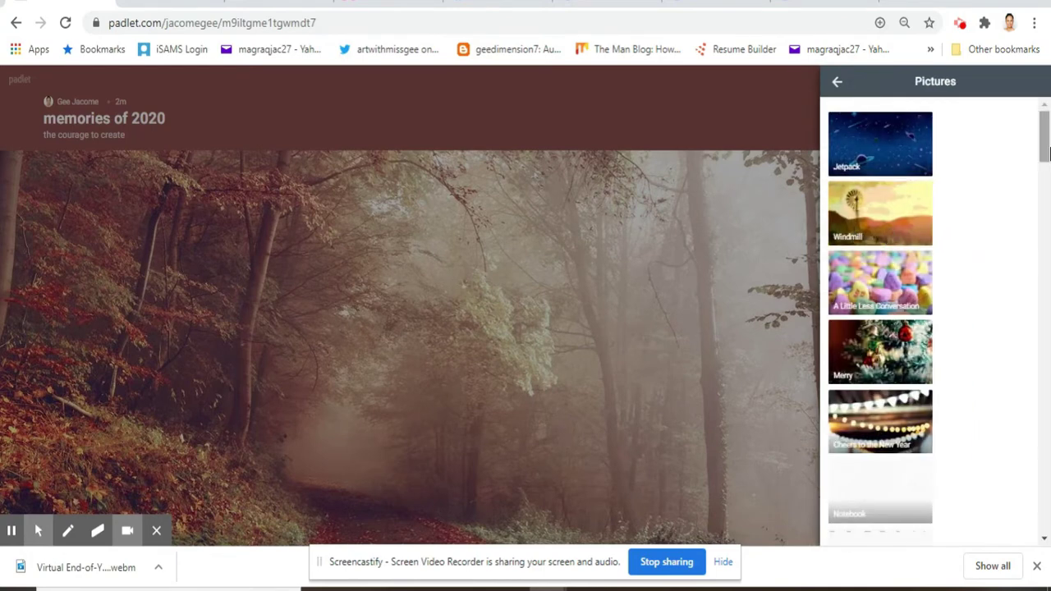
left_click_drag(1045, 154, 1043, 415)
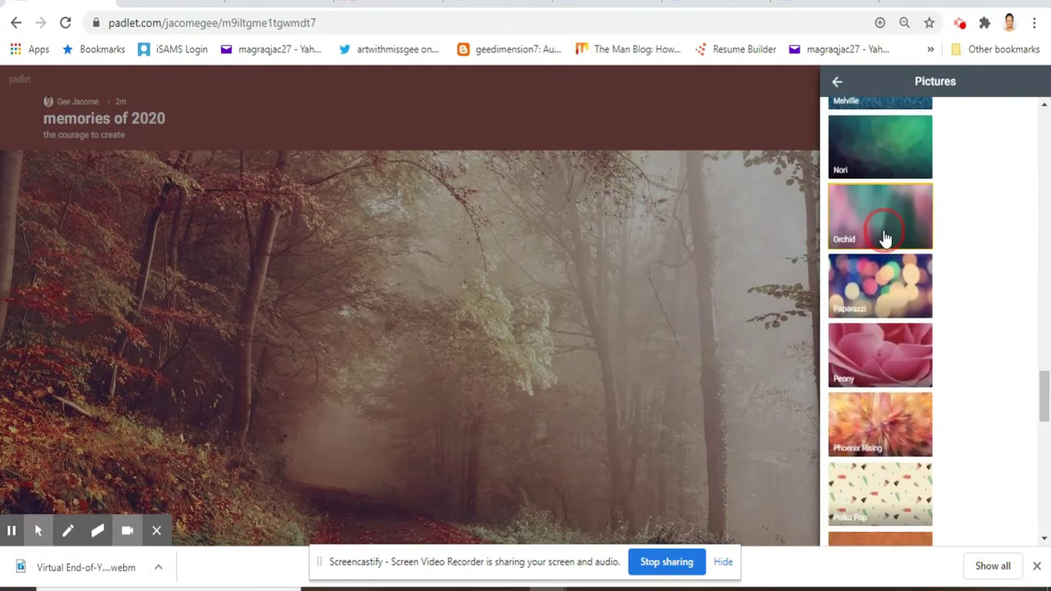
left_click(884, 238)
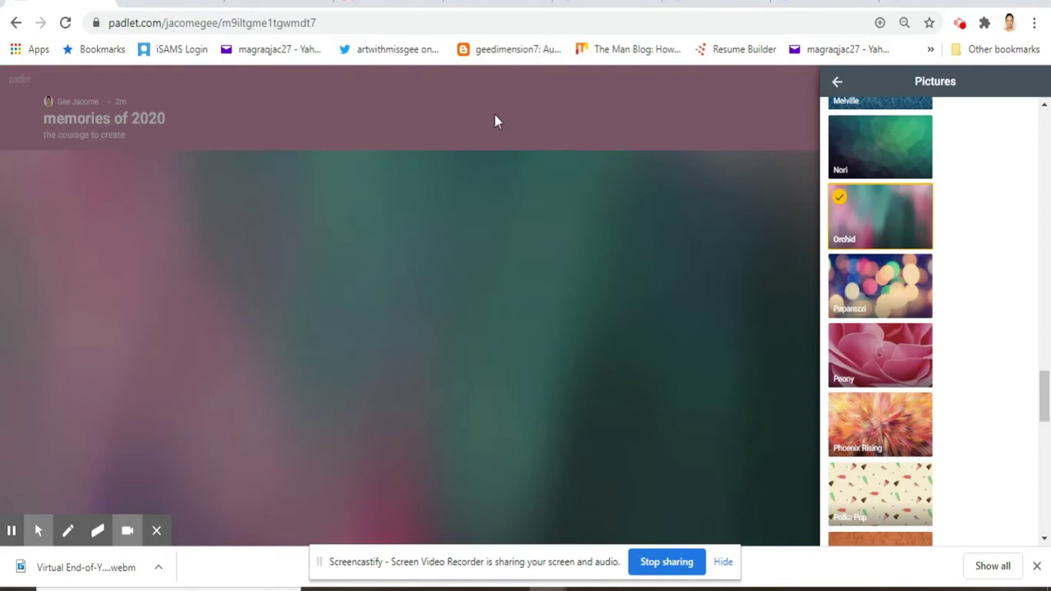
Save the board settings and leave the empty wall ready for posting.
left_click(836, 81)
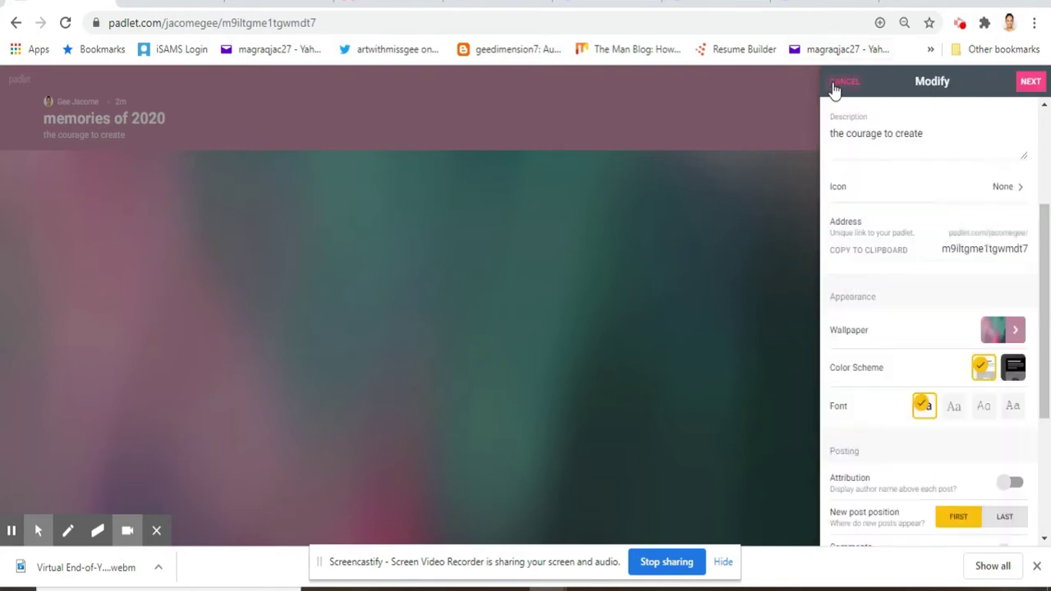
left_click(1036, 85)
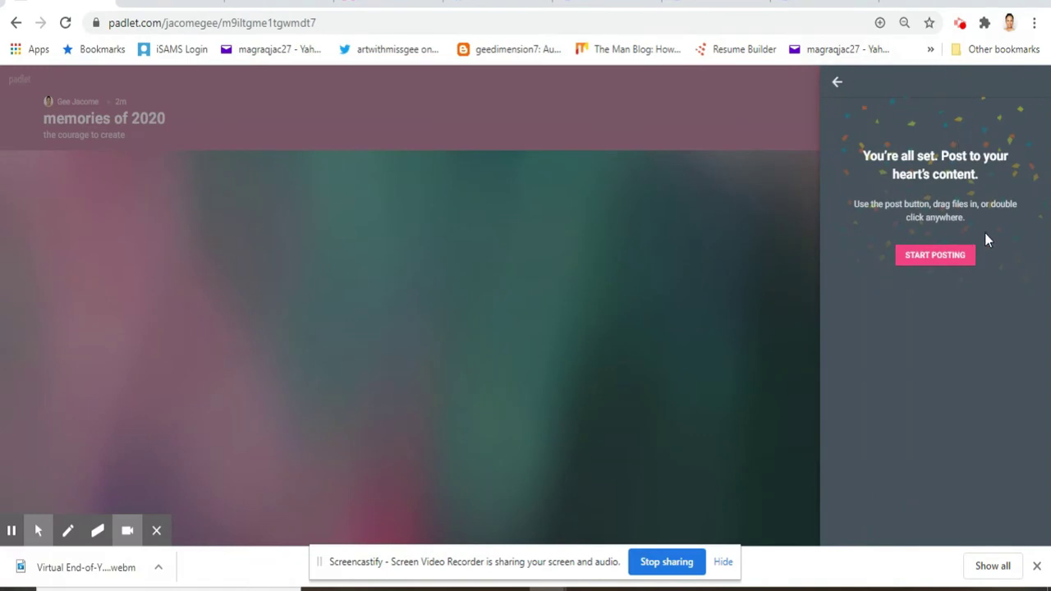
left_click(934, 255)
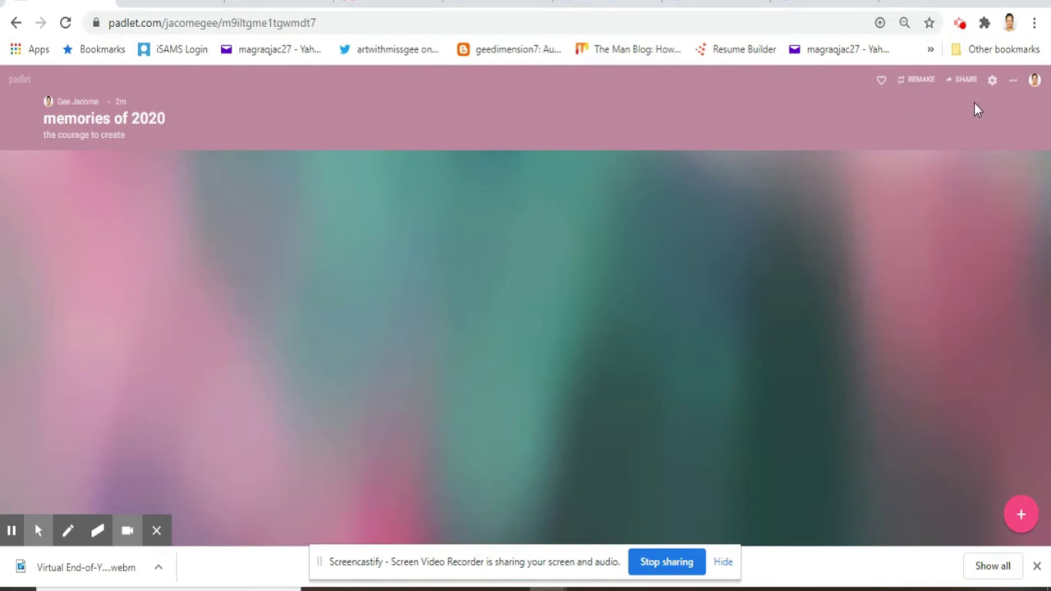
Set the wall's privacy to Secret and confirm visitor permissions are Can write.
left_click(1013, 81)
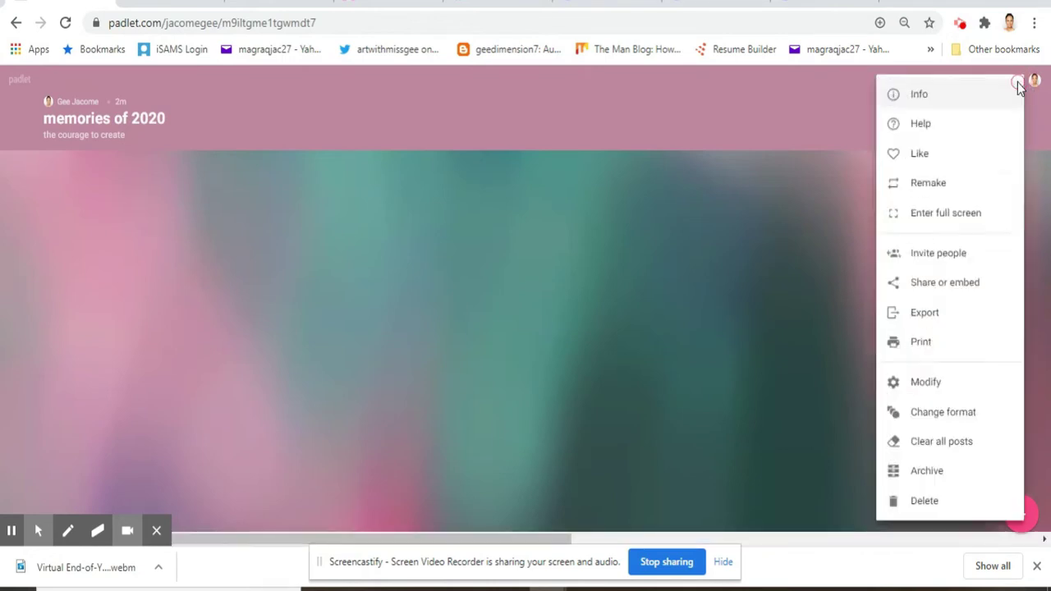
left_click(781, 120)
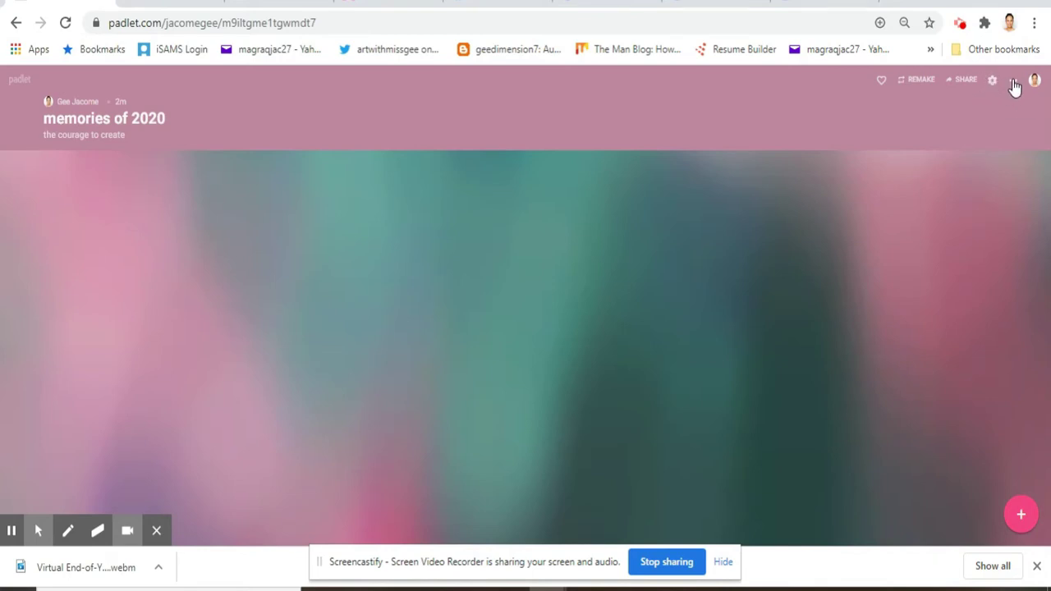
left_click(1014, 83)
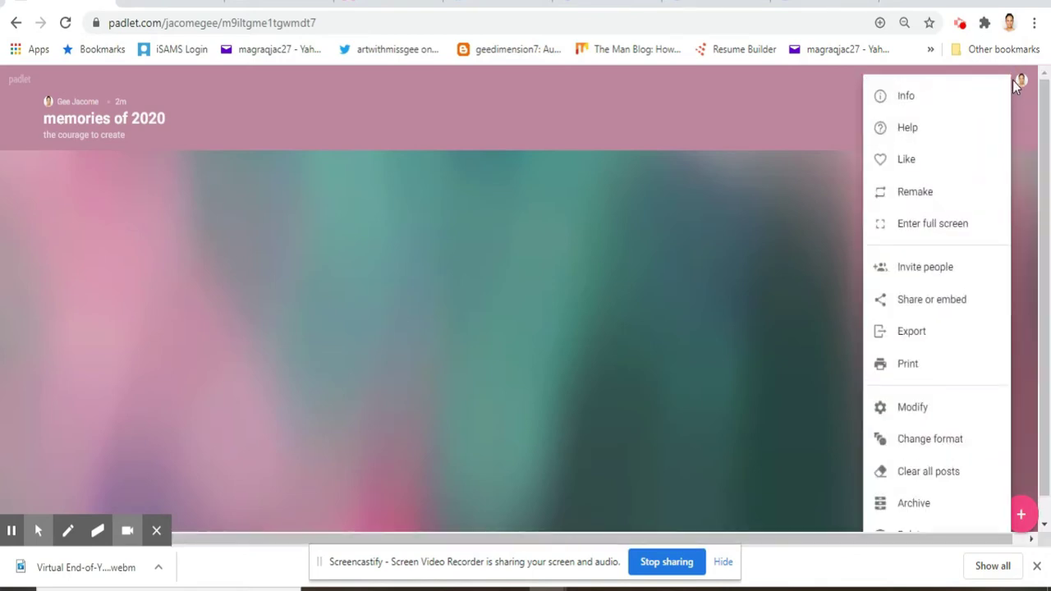
left_click(1014, 83)
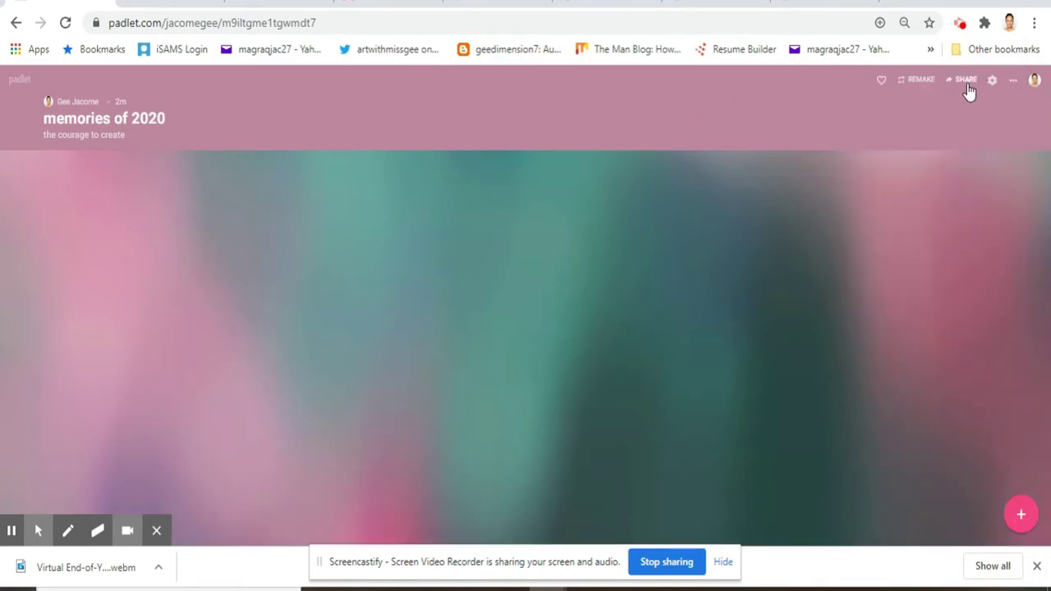
left_click(1012, 82)
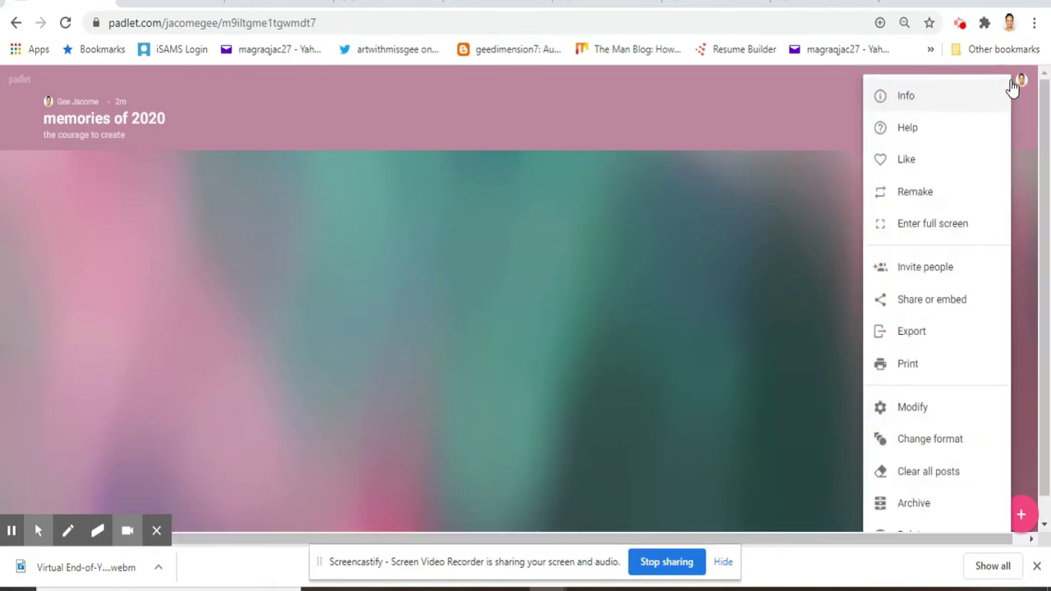
left_click(923, 299)
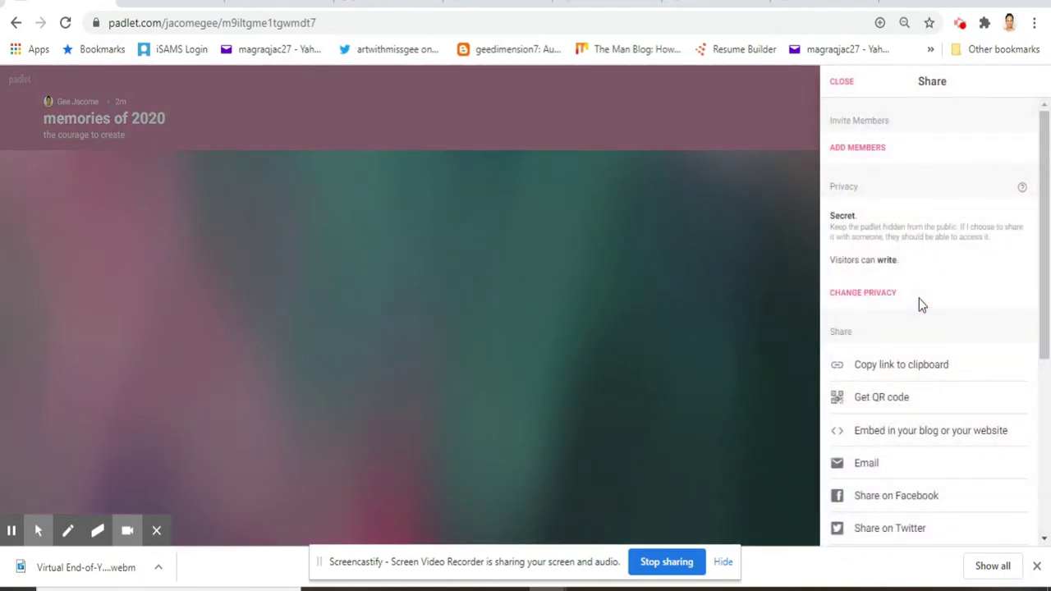
left_click(871, 295)
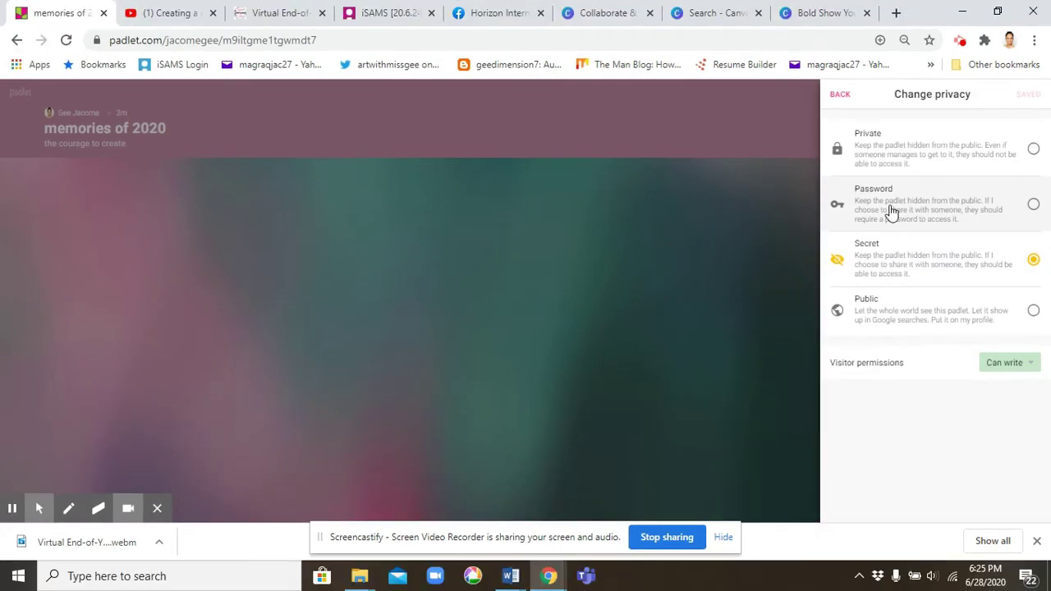
left_click(890, 212)
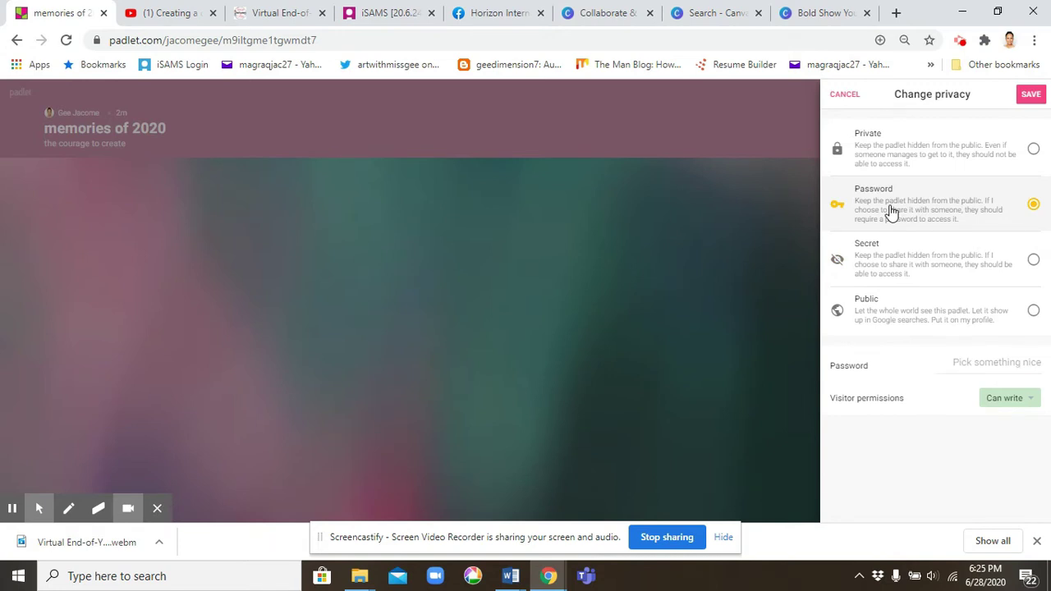
left_click(891, 273)
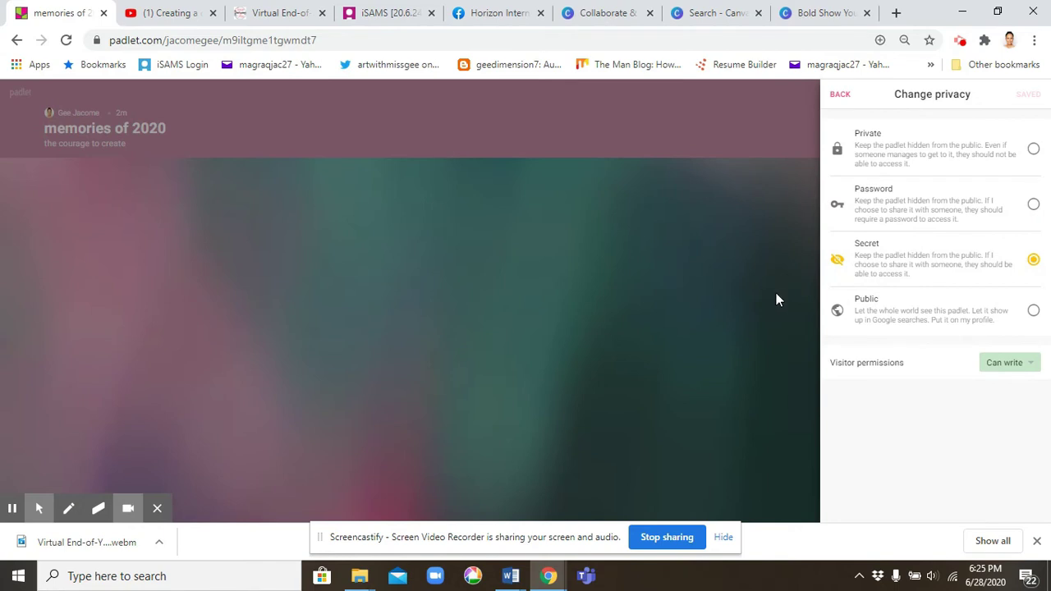
left_click(1023, 369)
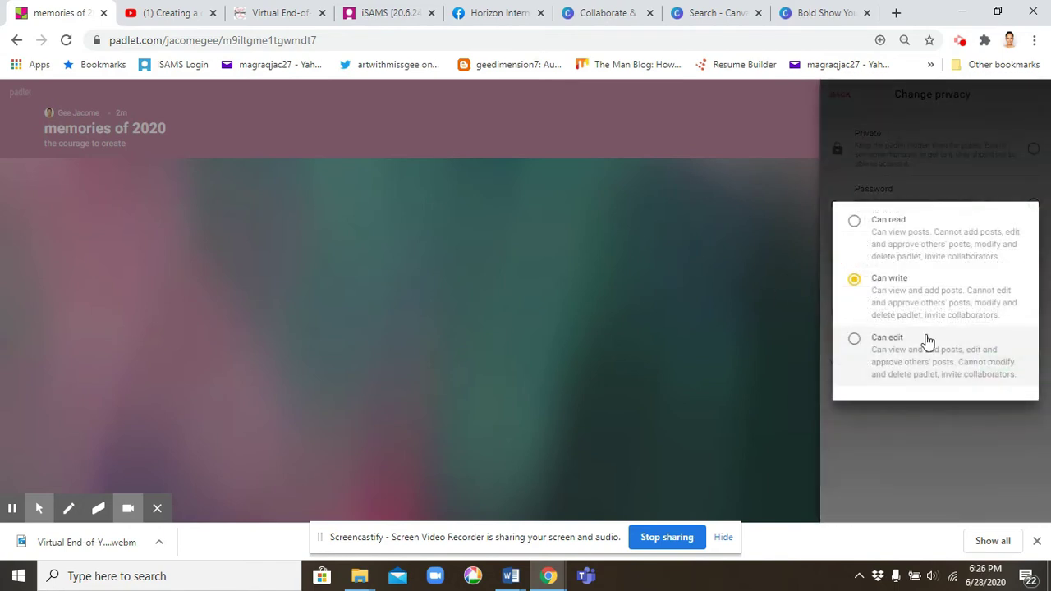
left_click(807, 285)
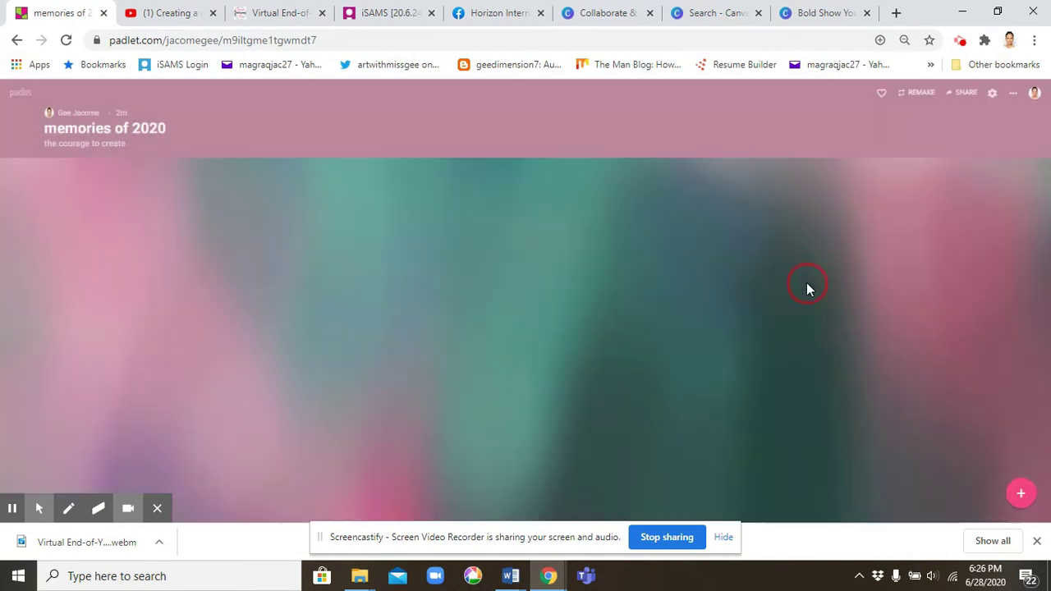
left_click(1013, 93)
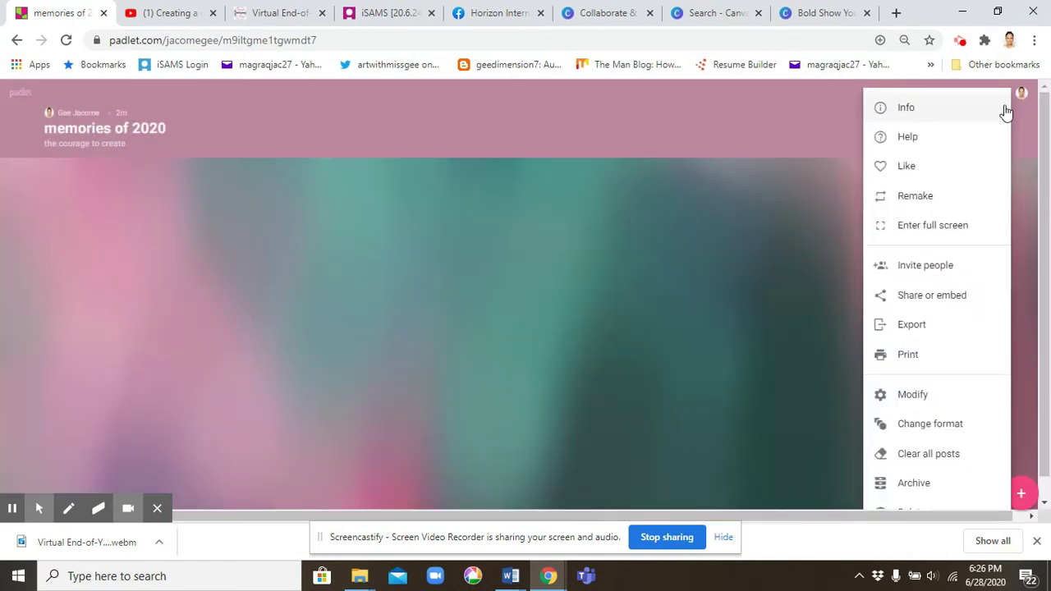
left_click(956, 306)
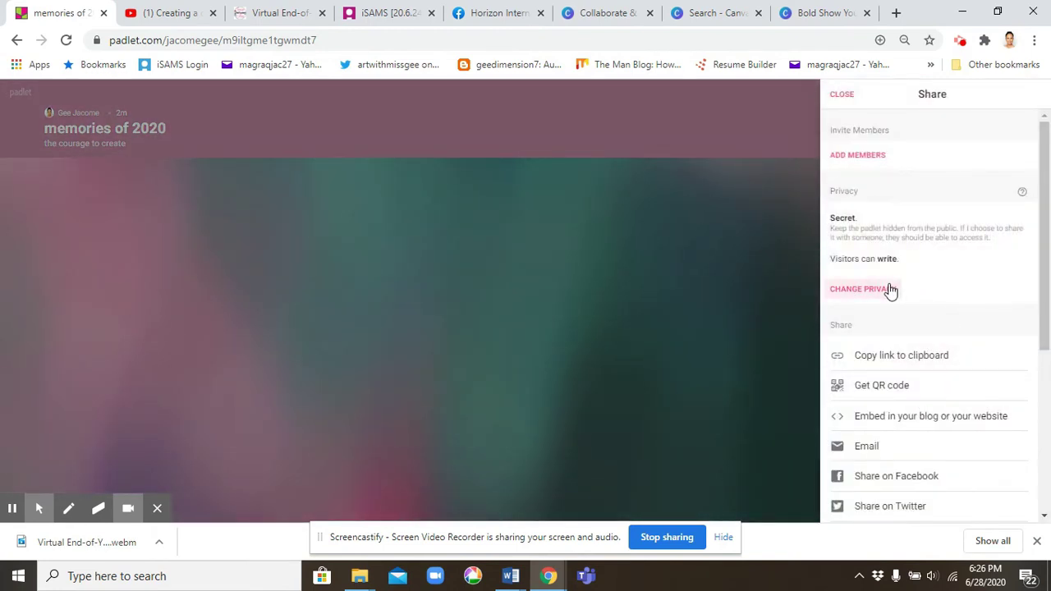
left_click(889, 289)
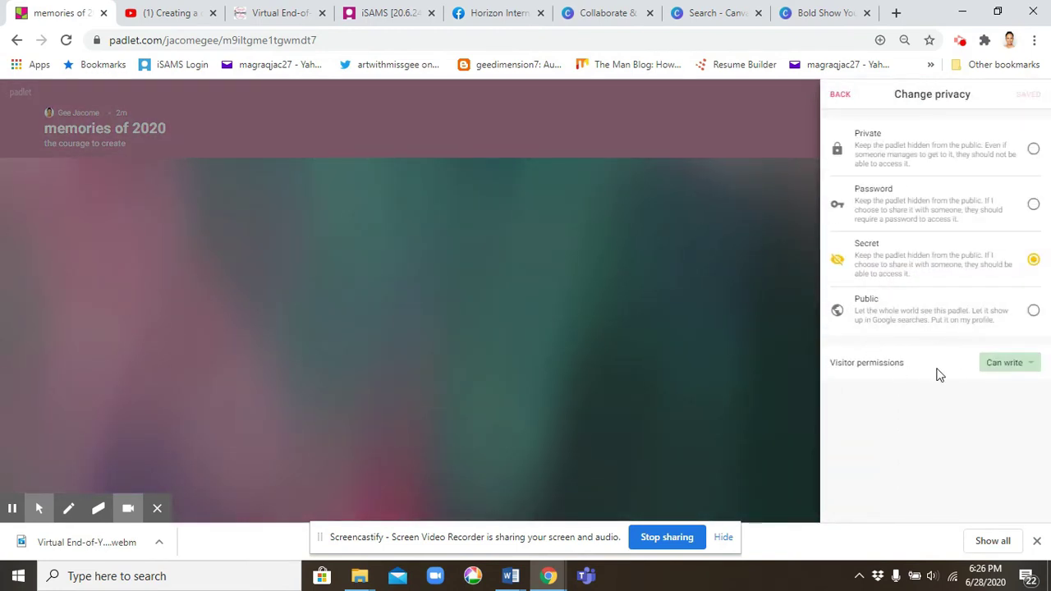
left_click(1010, 362)
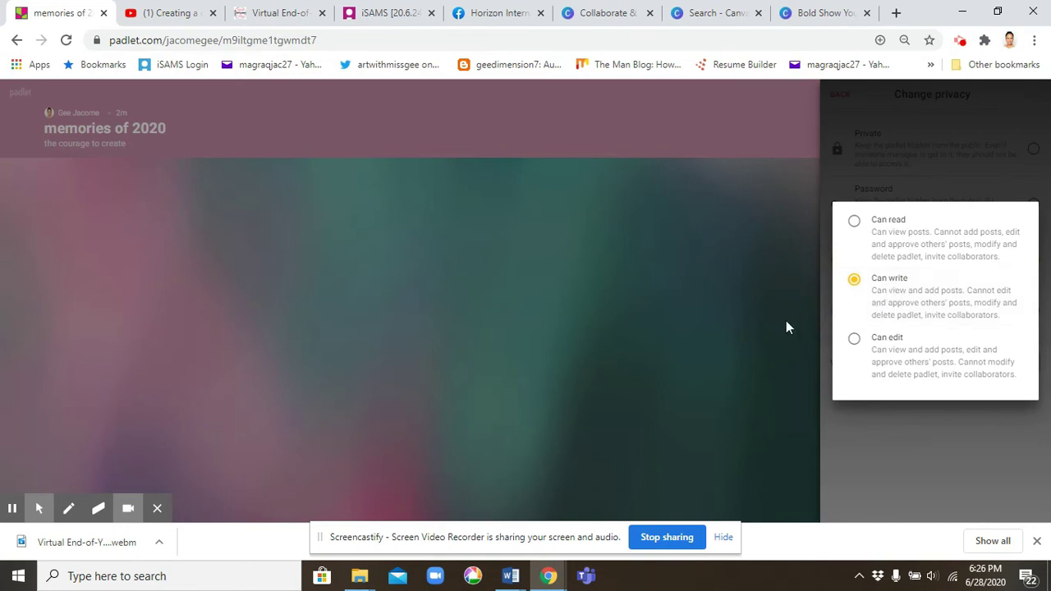
left_click(758, 323)
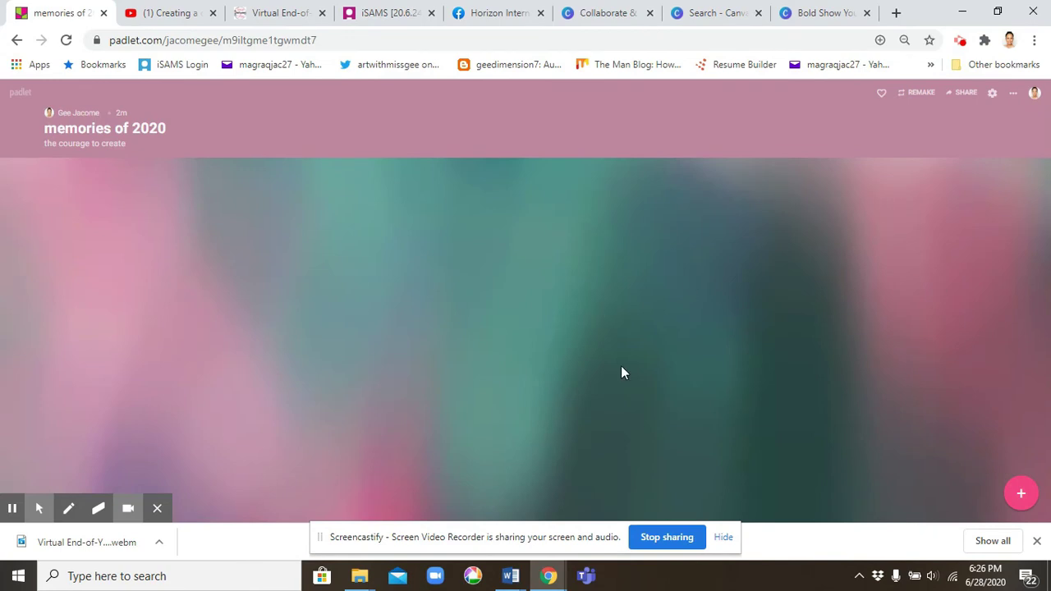
Copy the wall's share link to the clipboard and open a new browser tab.
left_click(1013, 94)
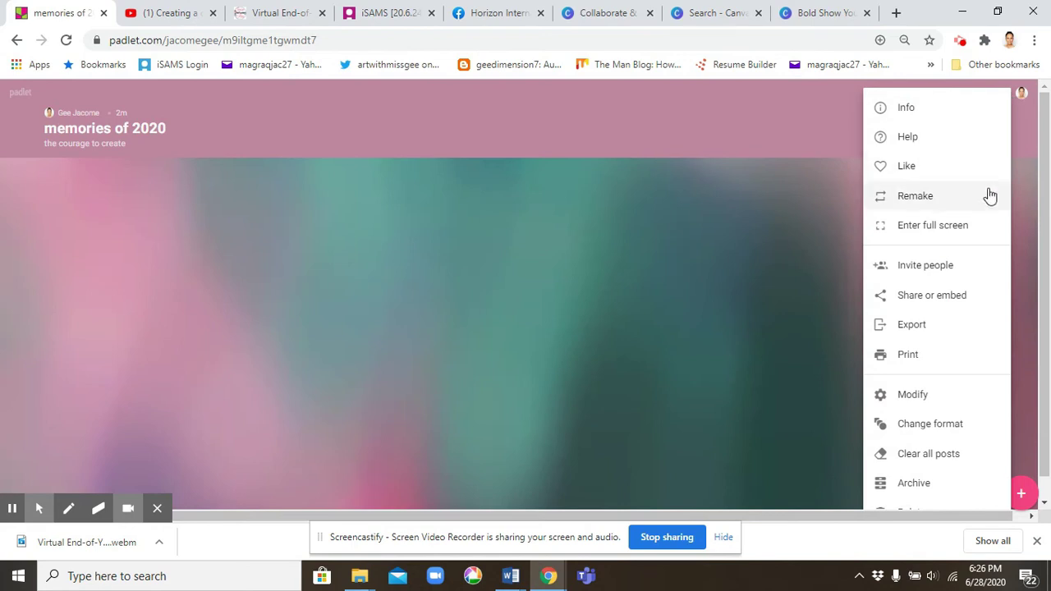
left_click(933, 309)
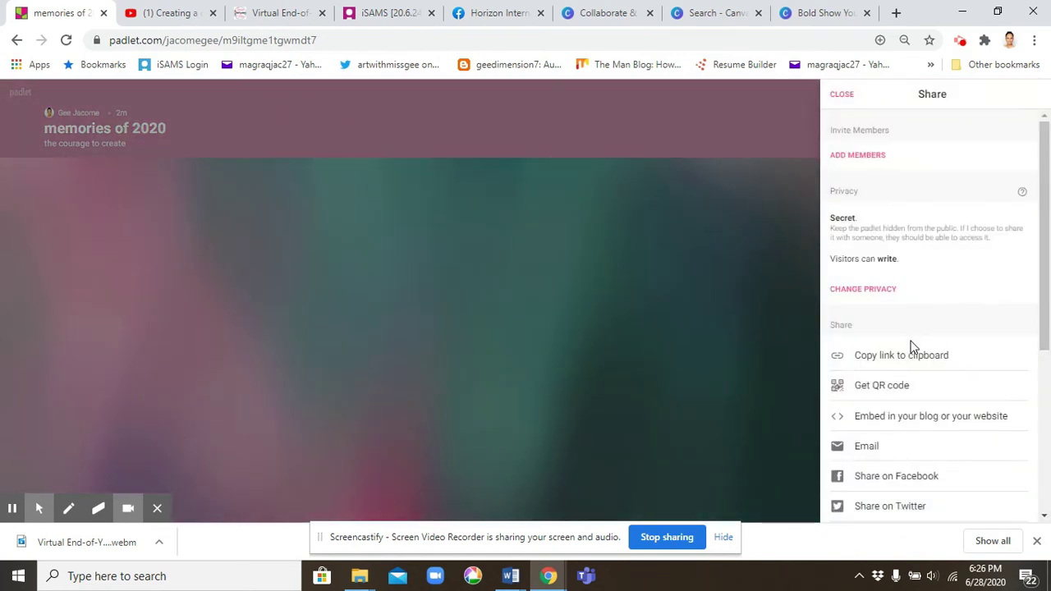
left_click(903, 354)
left_click(825, 14)
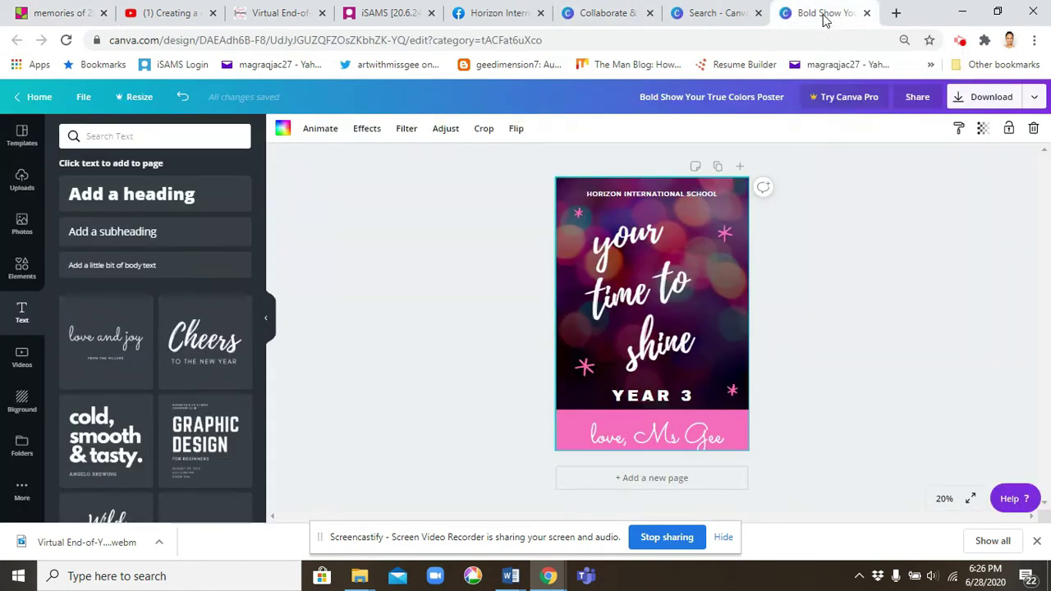
left_click(895, 13)
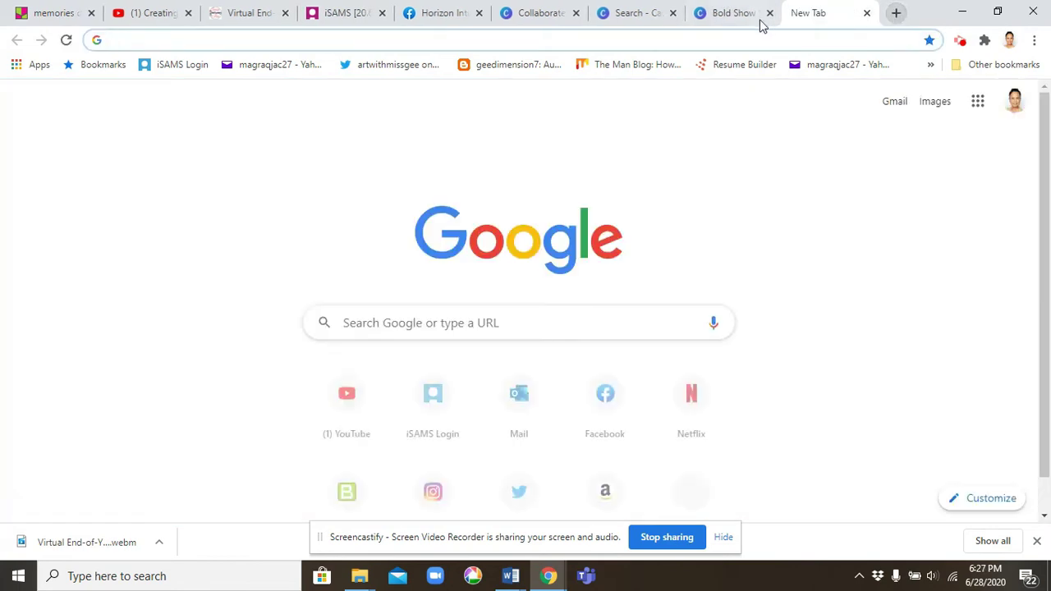
Load the copied 'memories of 2020' padlet link in the new tab and start a post.
left_click(740, 40)
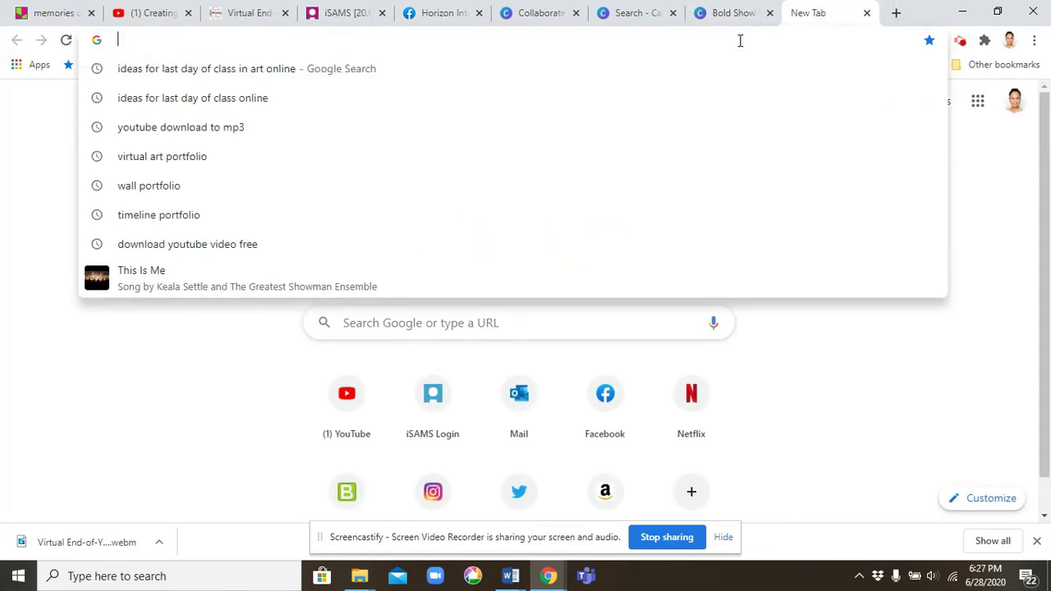
key("ctrl+v")
key("Return")
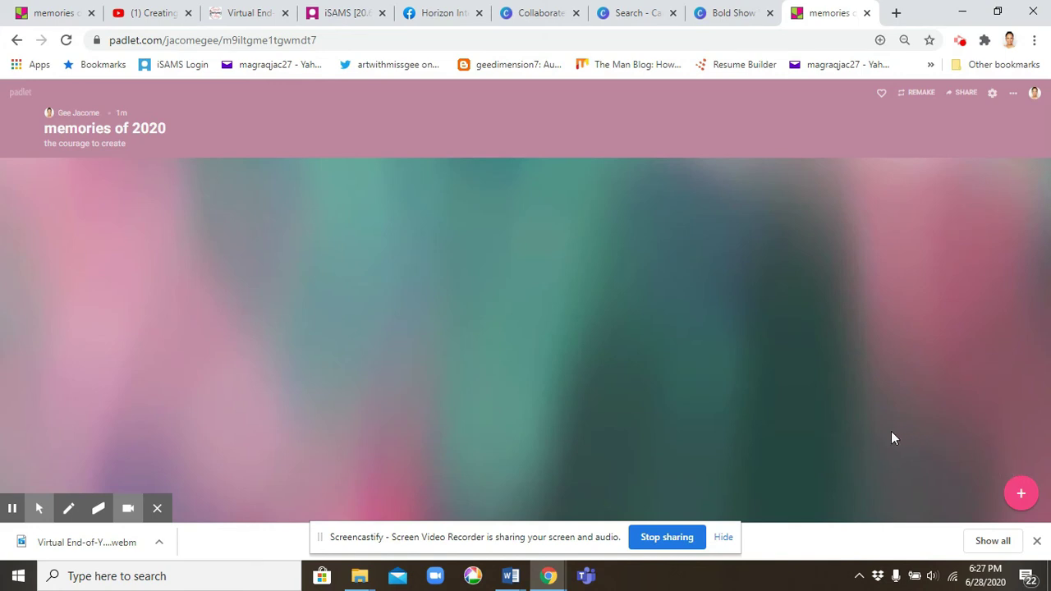
left_click(1020, 493)
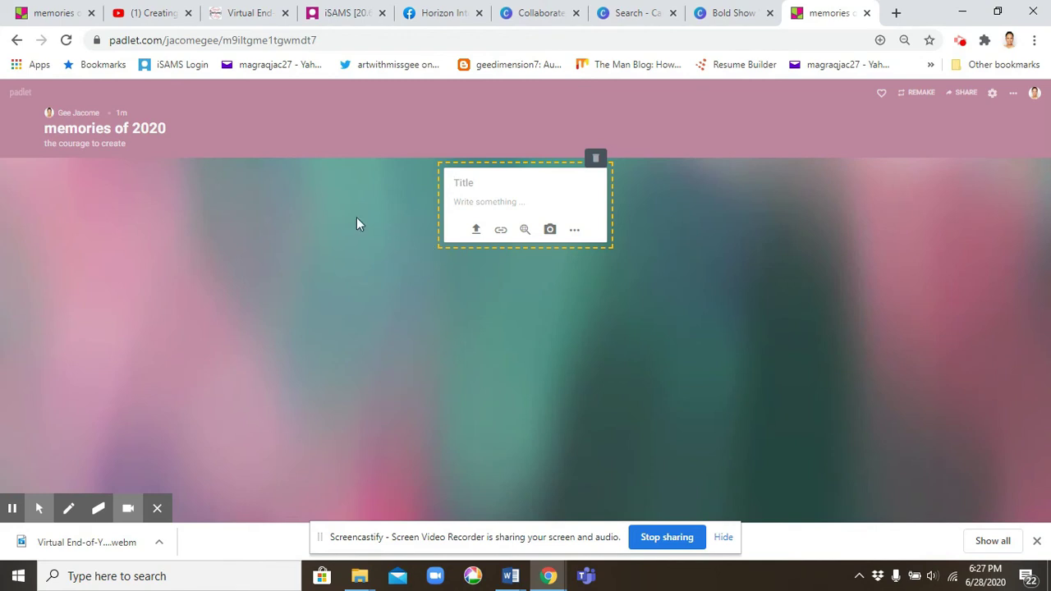
Give the post the title 'sharing goodwill' and body text 'dearest friends', then save it.
type("sharing goodwill")
left_click(480, 203)
key("ctrl+v")
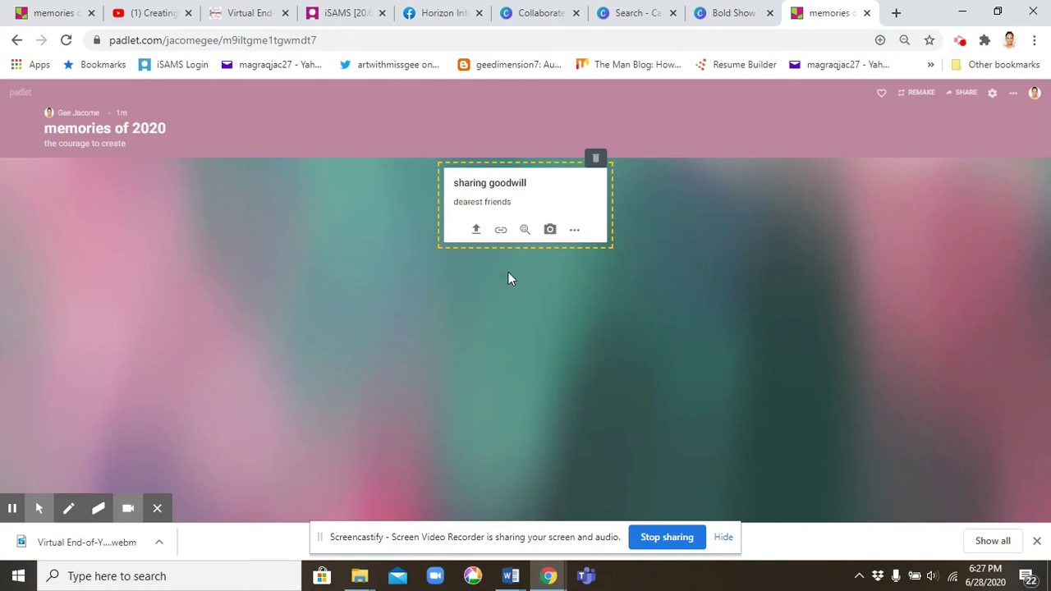
left_click(508, 278)
left_click(525, 206)
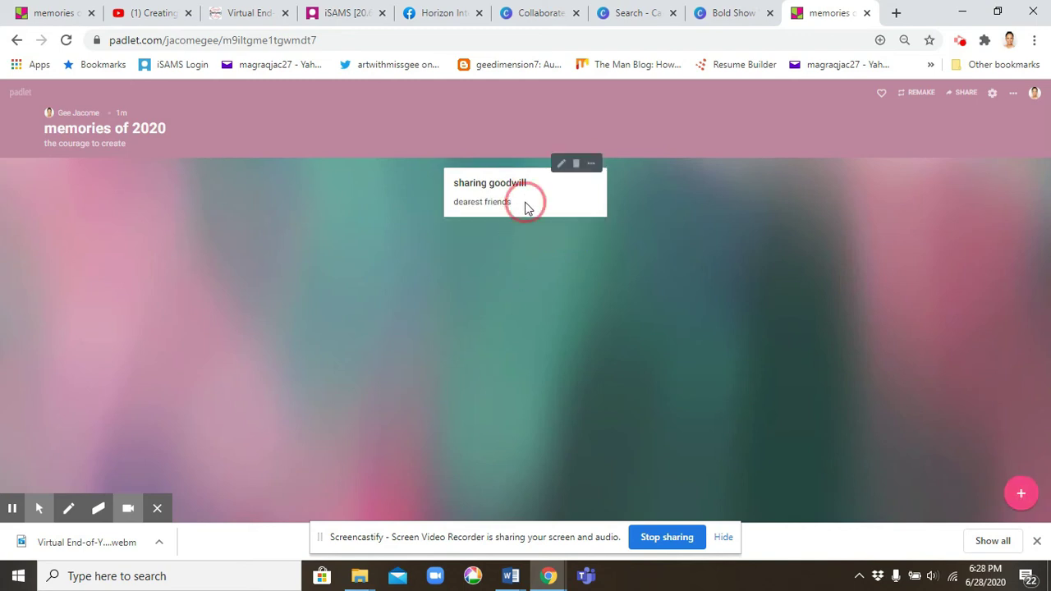
left_click(562, 163)
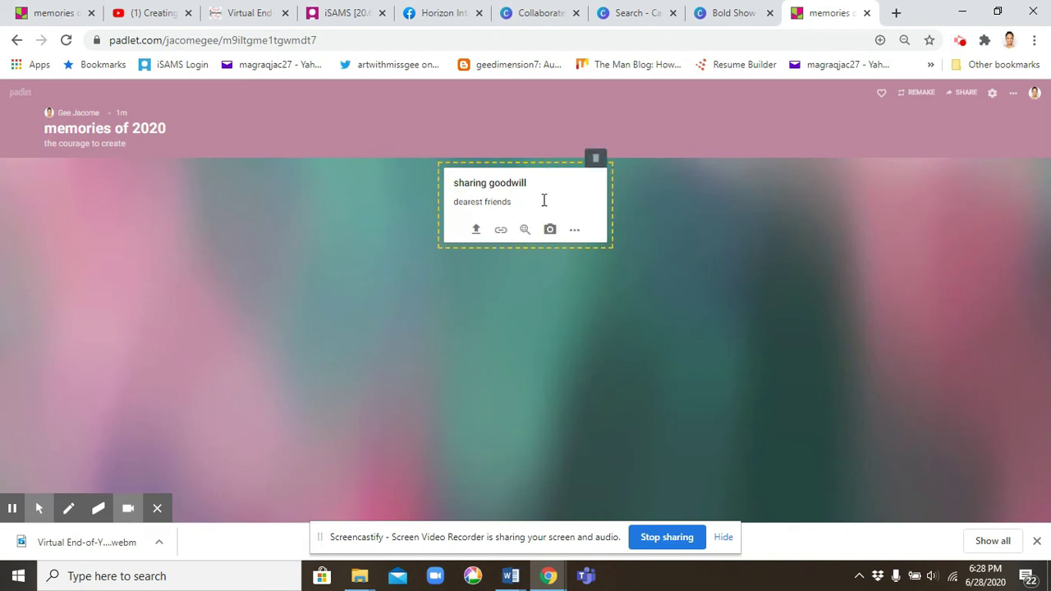
Attach the year 3 poster image to the sharing goodwill post and start a second post.
left_click(477, 232)
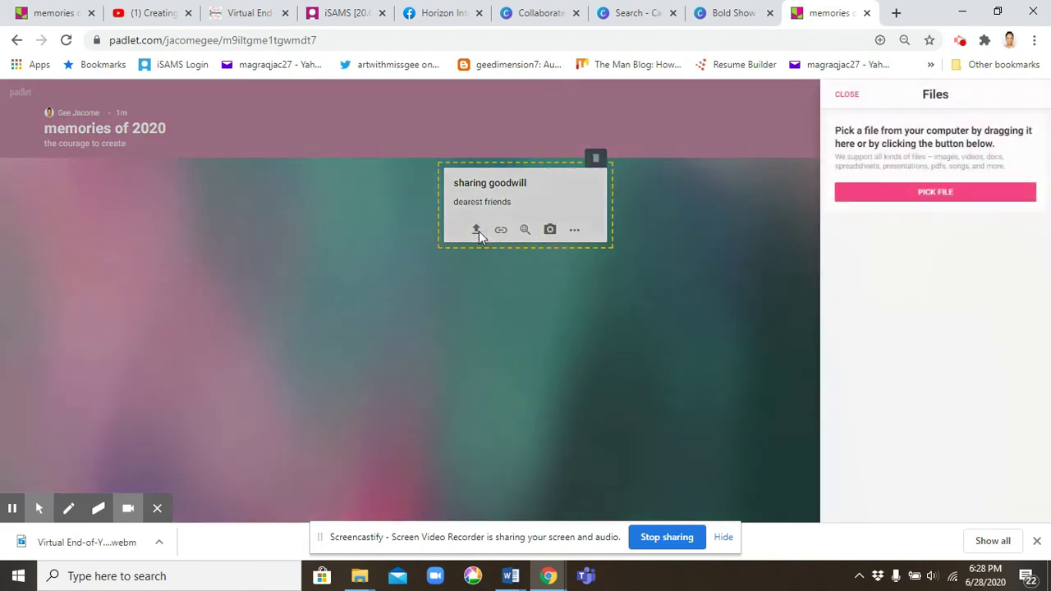
left_click(869, 201)
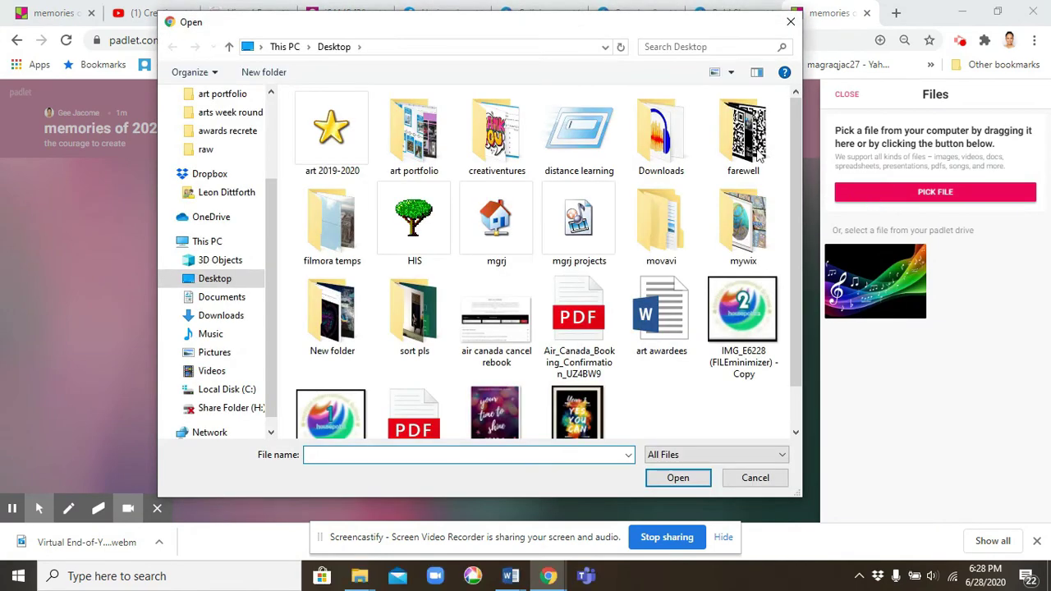
double_click(482, 421)
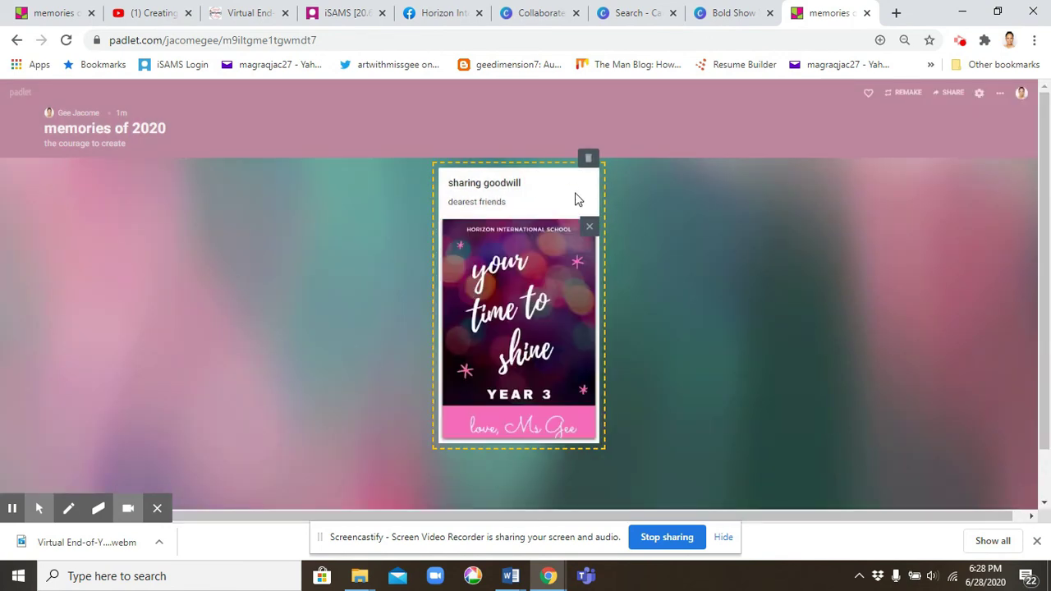
double_click(720, 232)
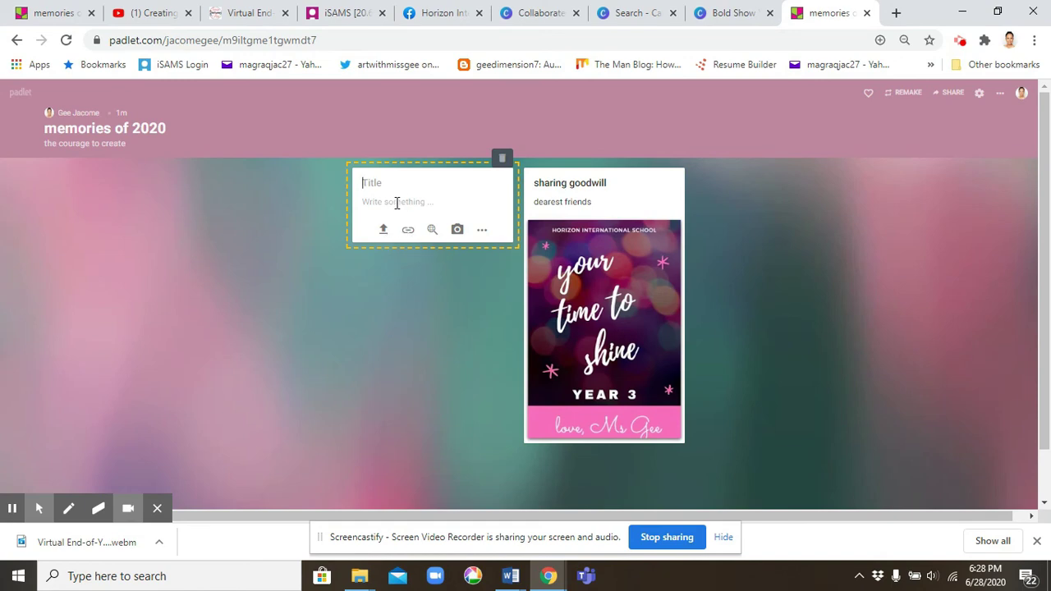
Add a webcam photo to the new post and publish it titled 'Peace!'.
left_click(457, 230)
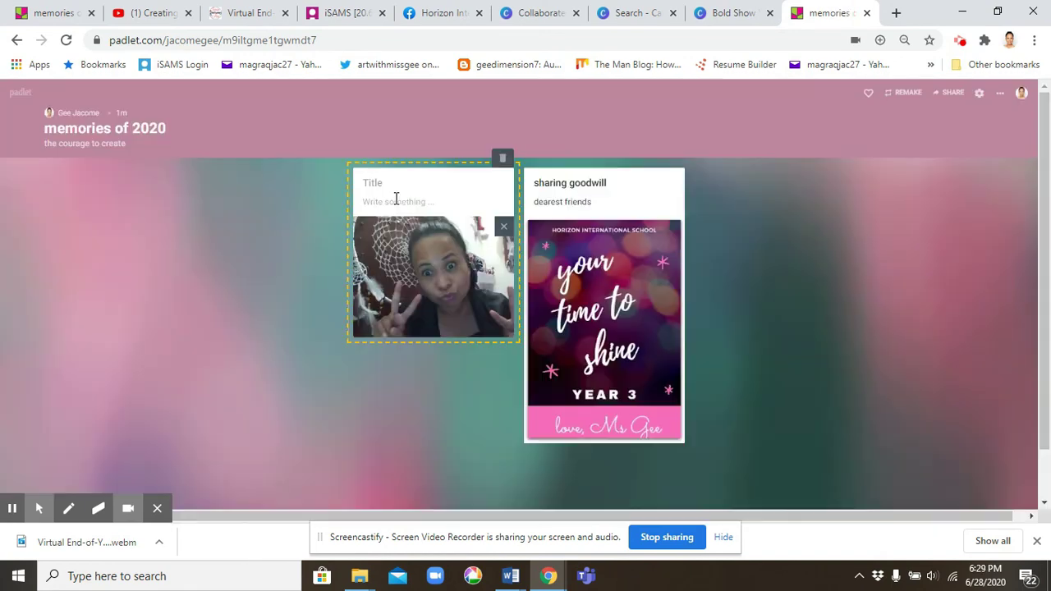
type("Peace!")
left_click(452, 405)
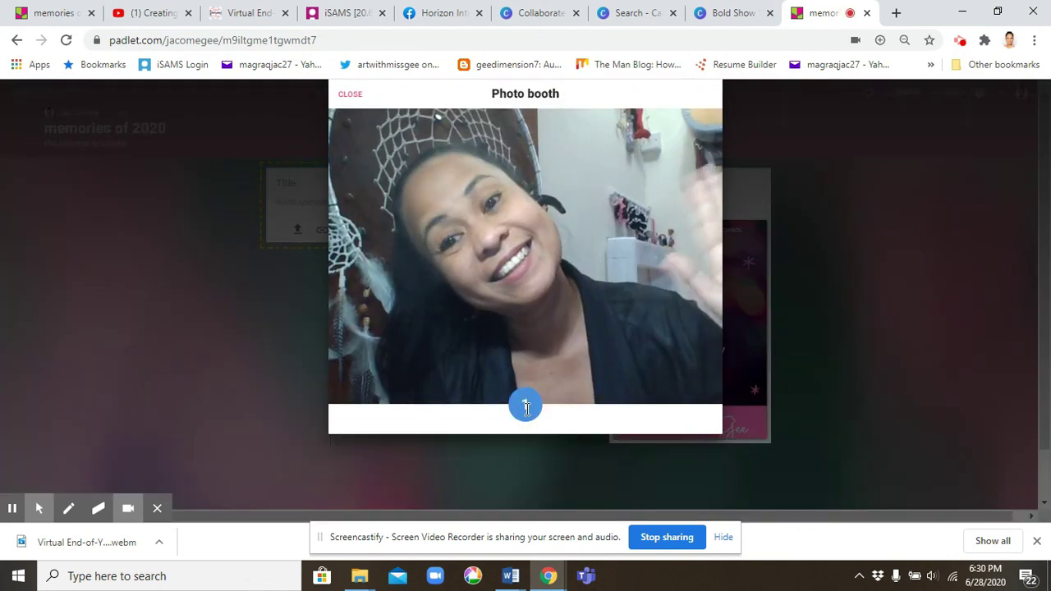
Post a grayscale Photo booth webcam shot with body text beginning "See you nex".
left_click(525, 408)
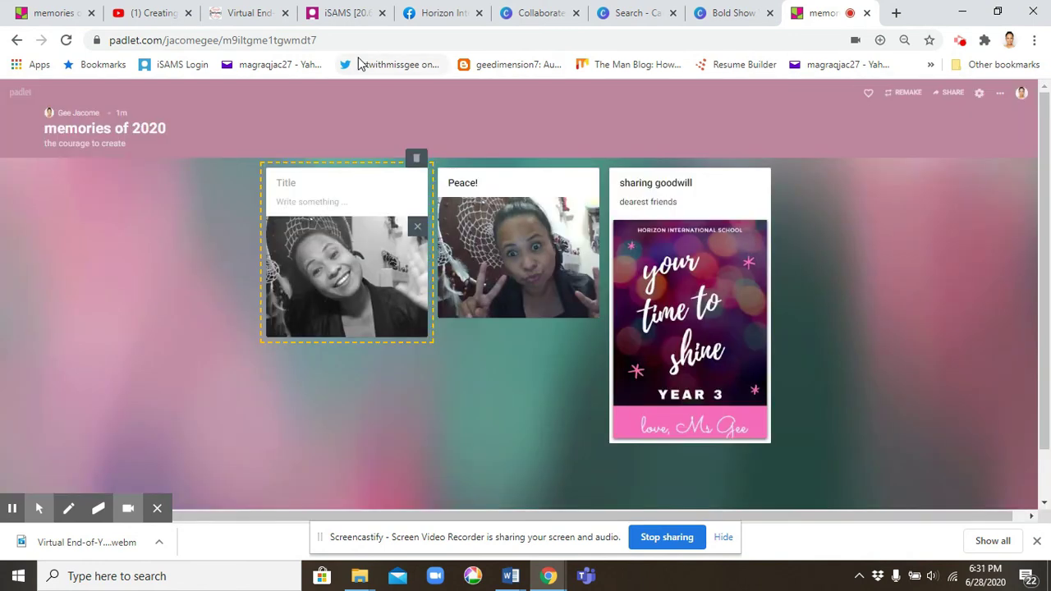
left_click(330, 196)
type("See you")
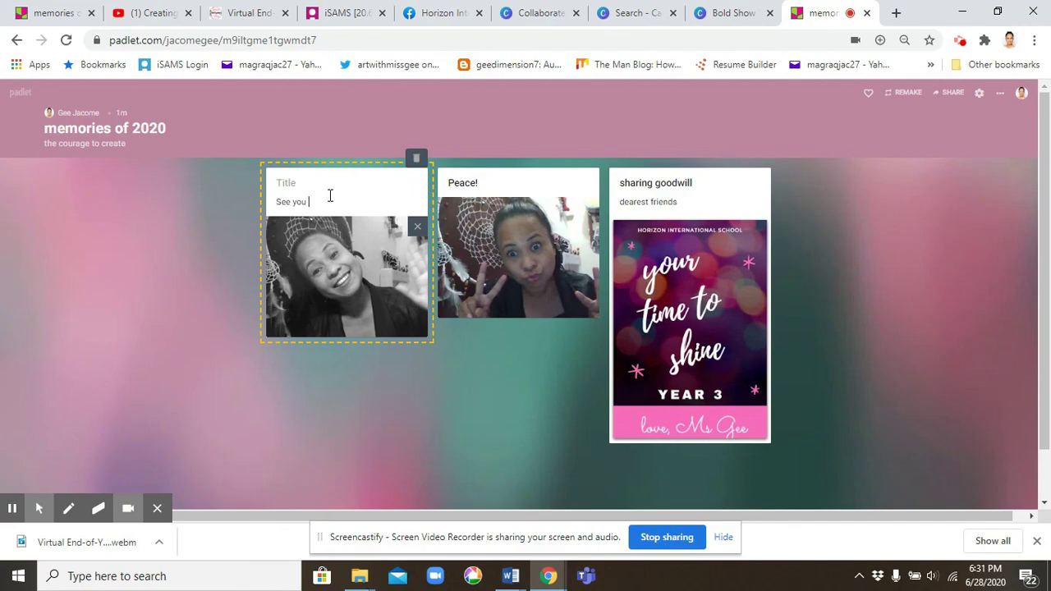